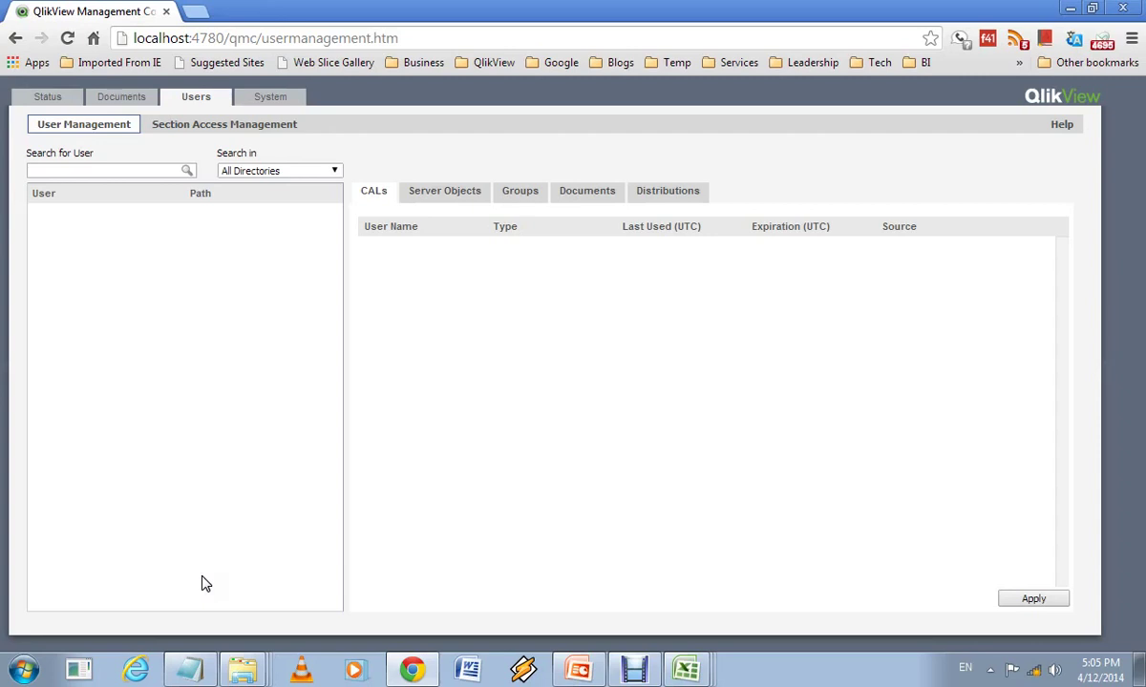
Open a Windows Explorer window and go to the QlikView folder in C:\Program Files.
{"action": "key", "text": "super+e"}
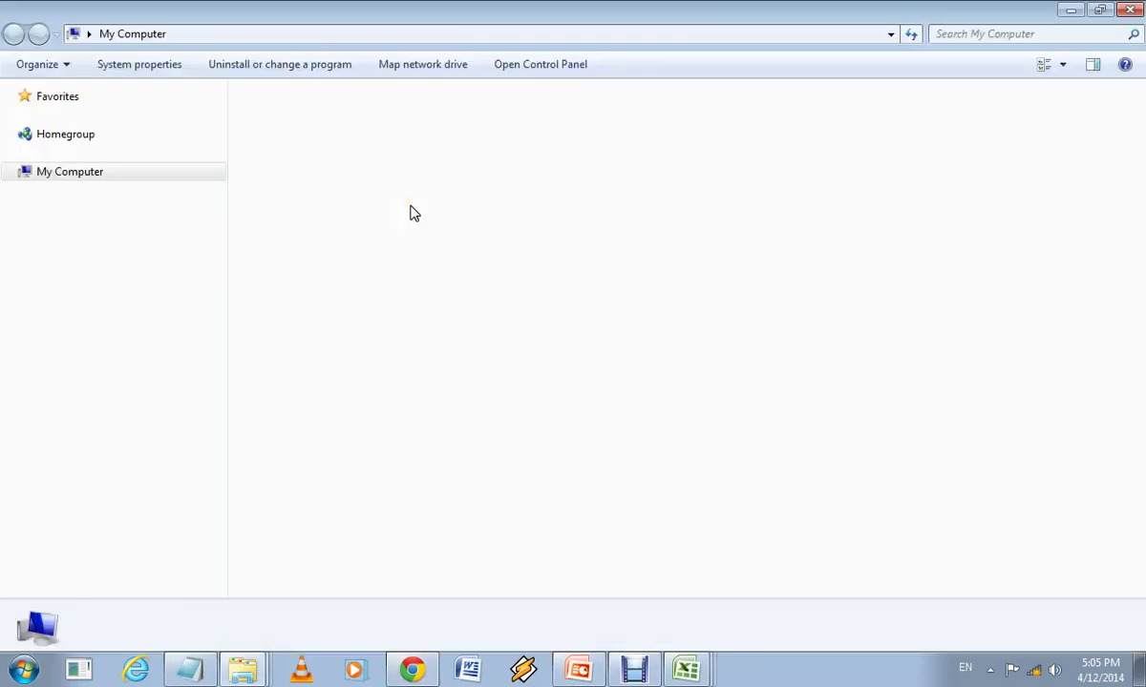
{"action": "double_click", "coordinate": [373, 144]}
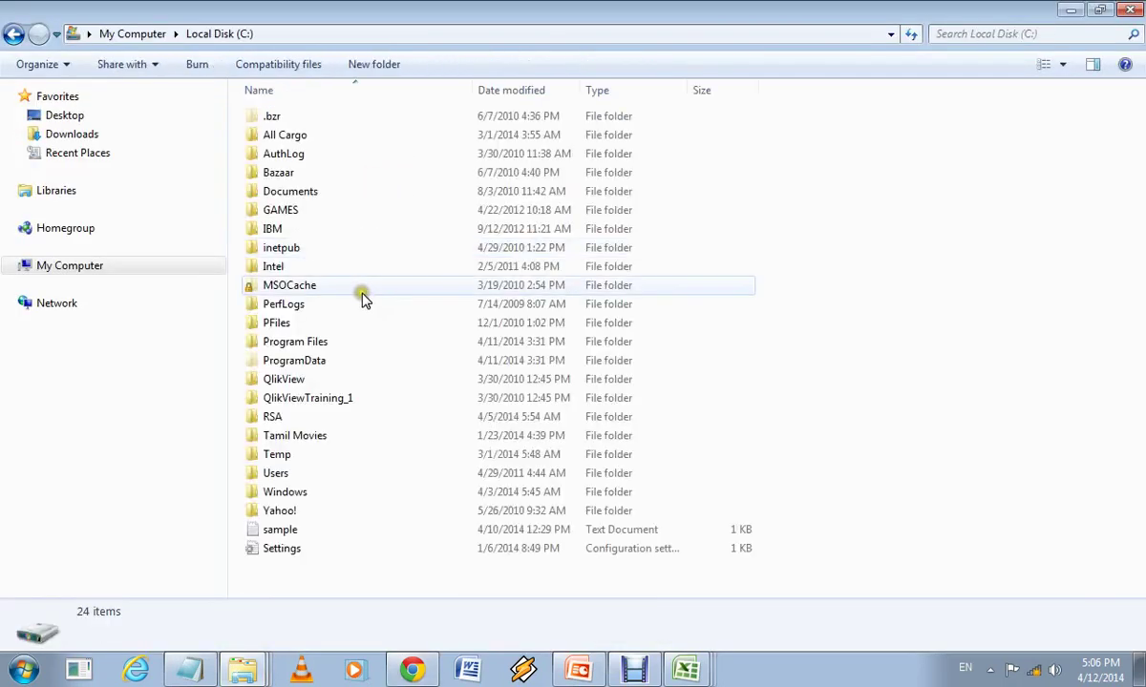
{"action": "left_click", "coordinate": [362, 293]}
{"action": "key", "text": "Down"}
{"action": "key", "text": "Down"}
{"action": "key", "text": "Down"}
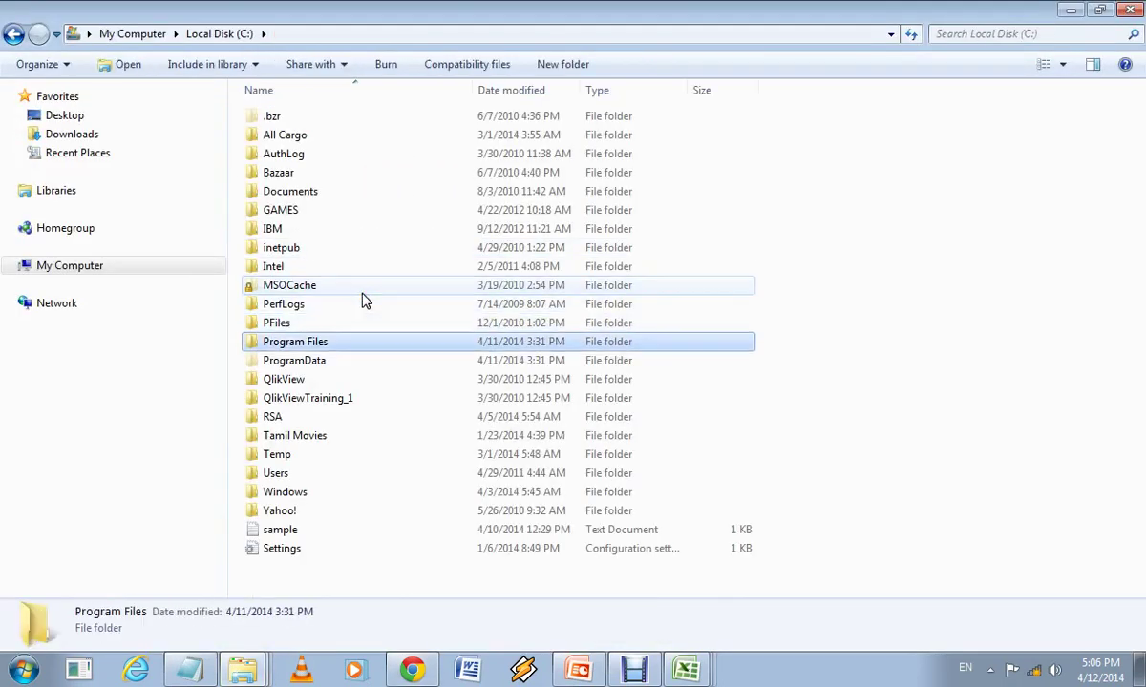
{"action": "key", "text": "Return"}
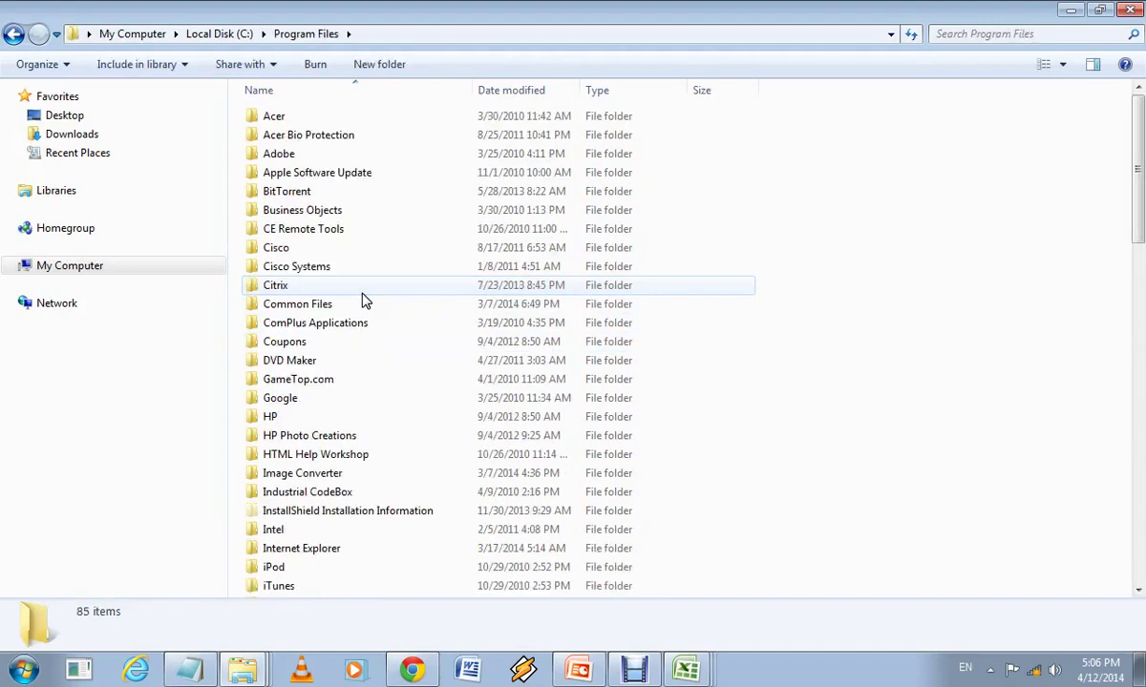
{"action": "key", "text": "q"}
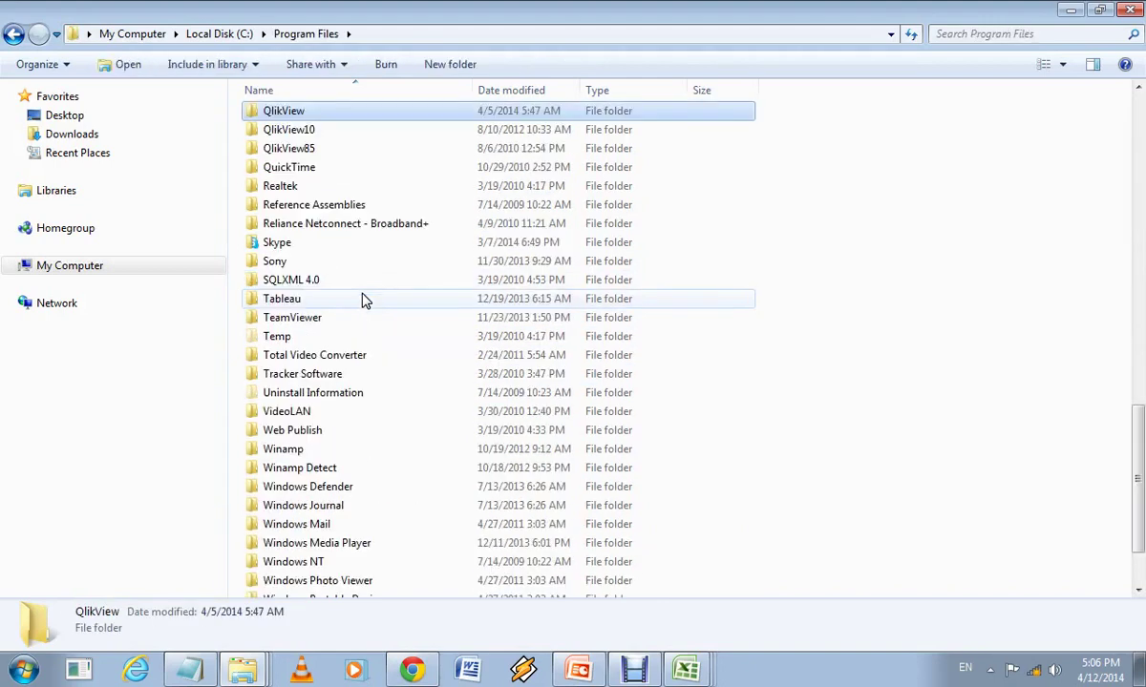
{"action": "double_click", "coordinate": [378, 115]}
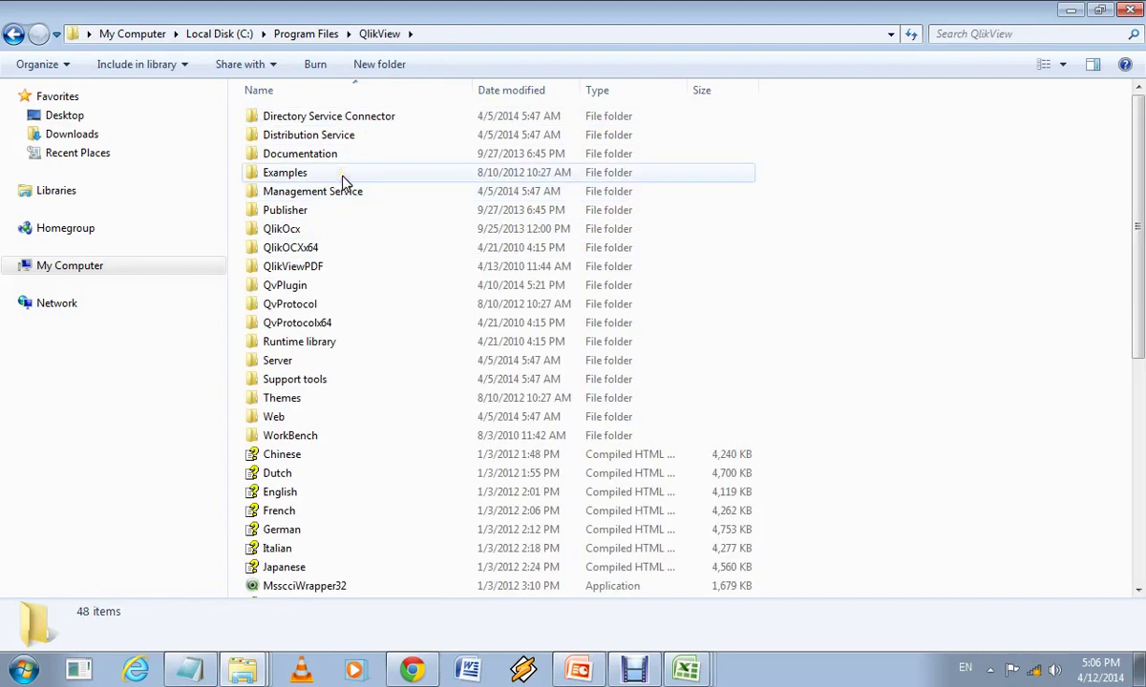
Look through the Extensions and Developer Toolkit folders inside Examples, and return to the QlikView folder.
{"action": "double_click", "coordinate": [346, 174]}
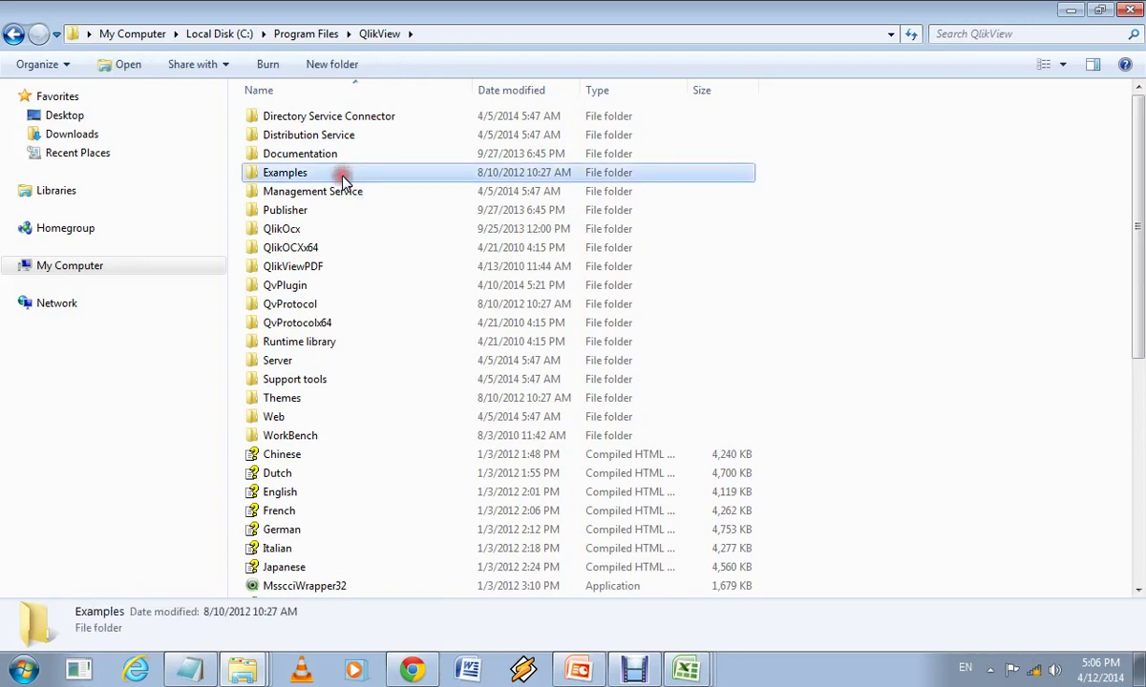
{"action": "double_click", "coordinate": [336, 156]}
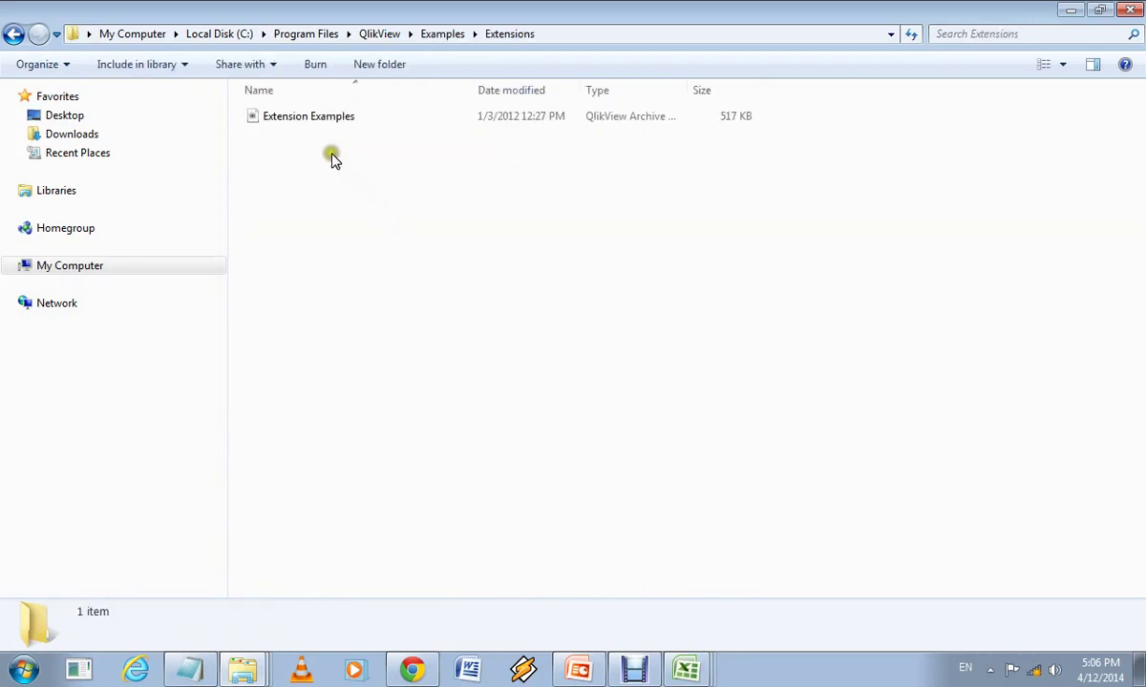
{"action": "left_click", "coordinate": [317, 117]}
{"action": "key", "text": "BackSpace"}
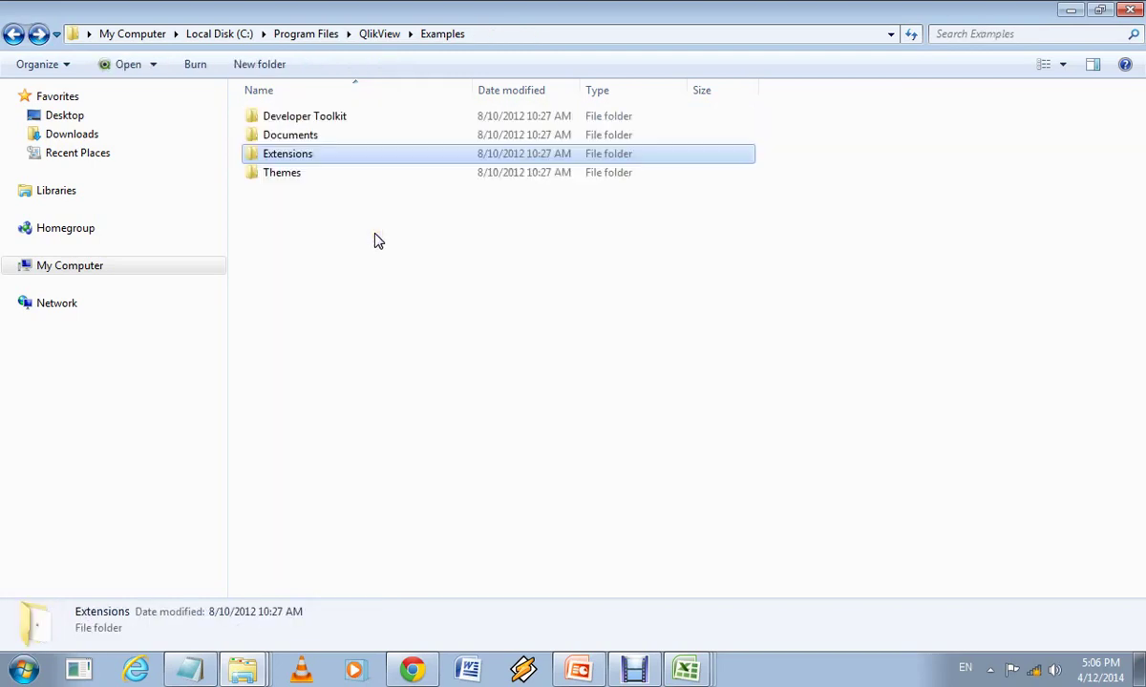
{"action": "key", "text": "Up"}
{"action": "key", "text": "Up"}
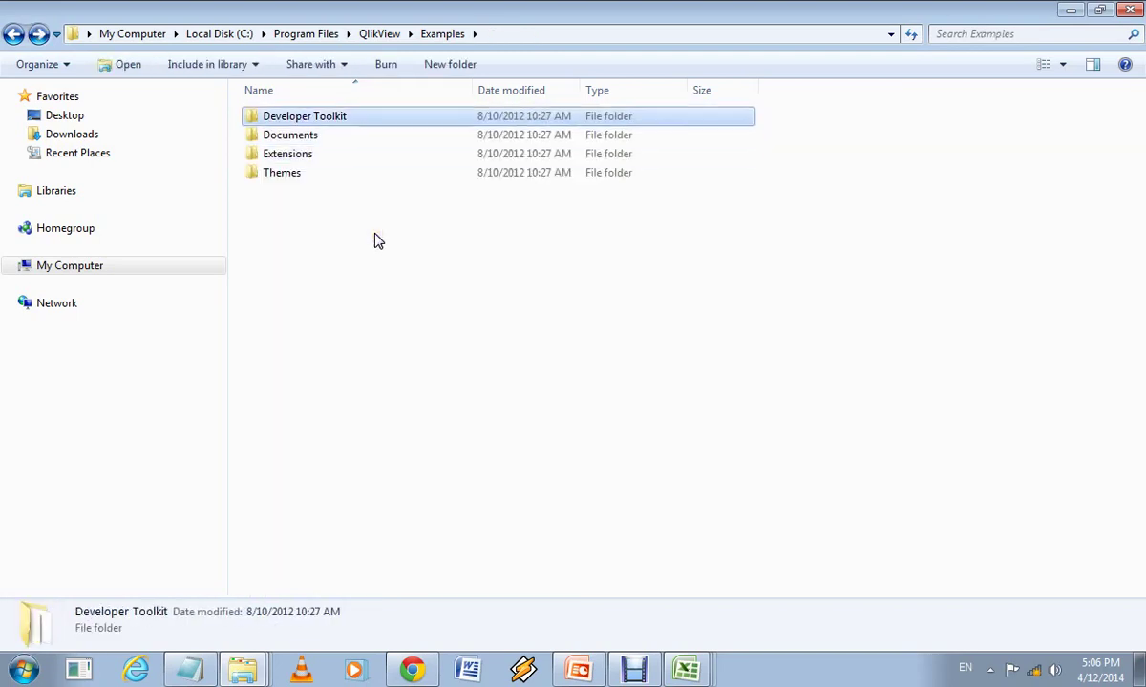
{"action": "key", "text": "Return"}
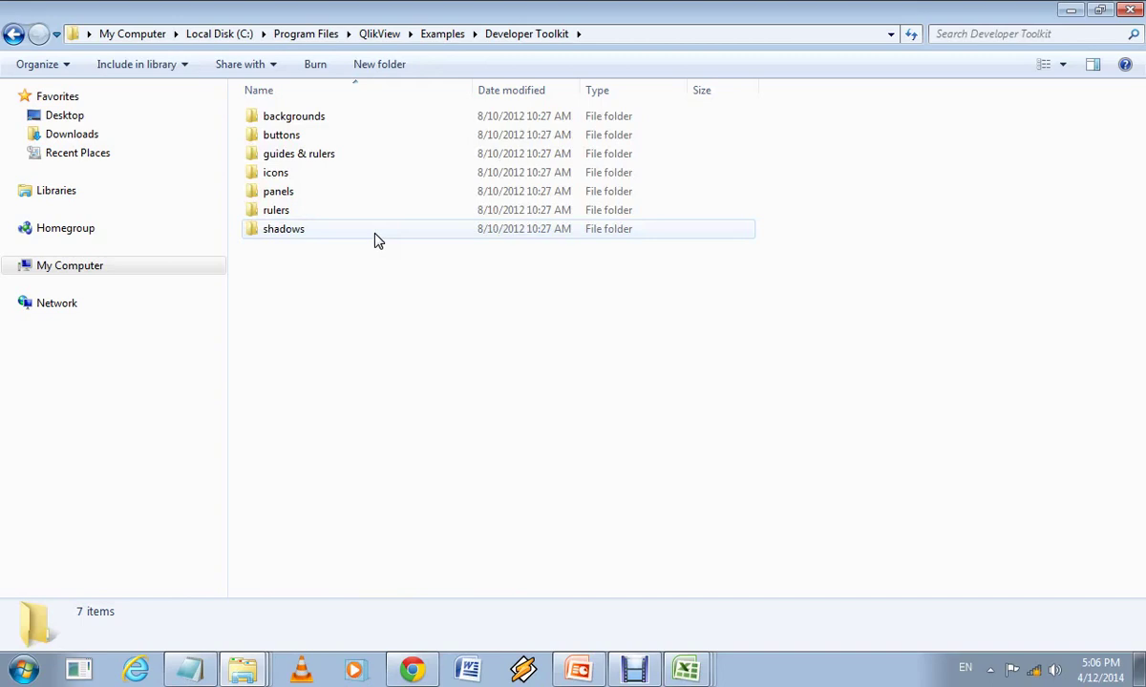
{"action": "key", "text": "BackSpace"}
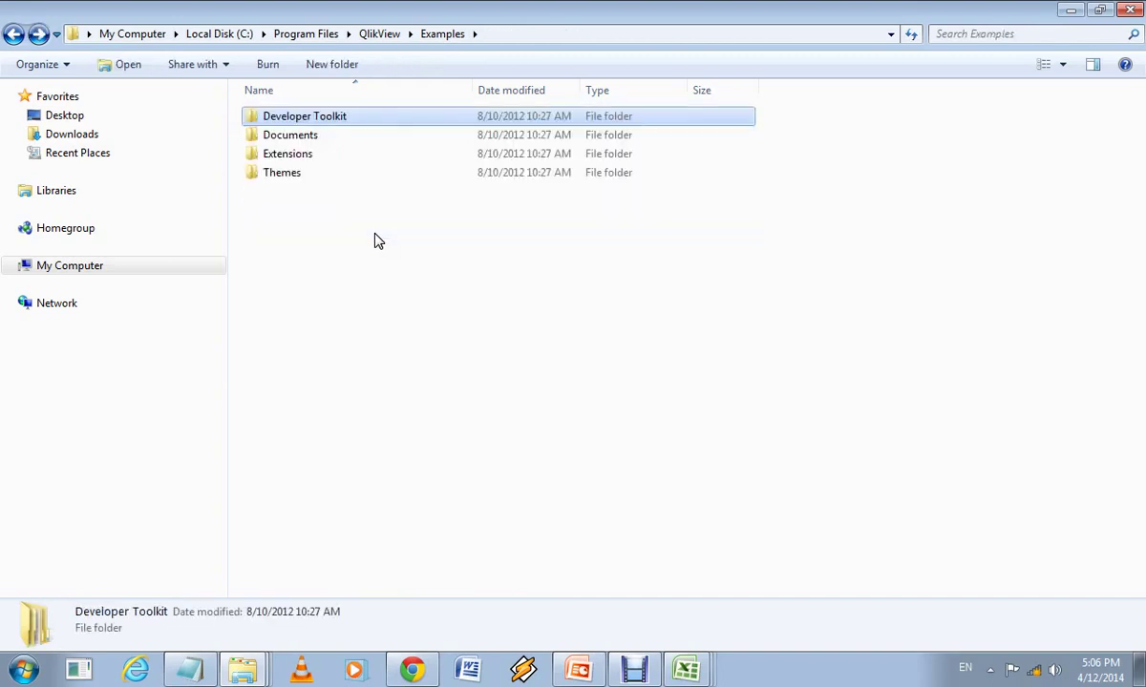
{"action": "key", "text": "BackSpace"}
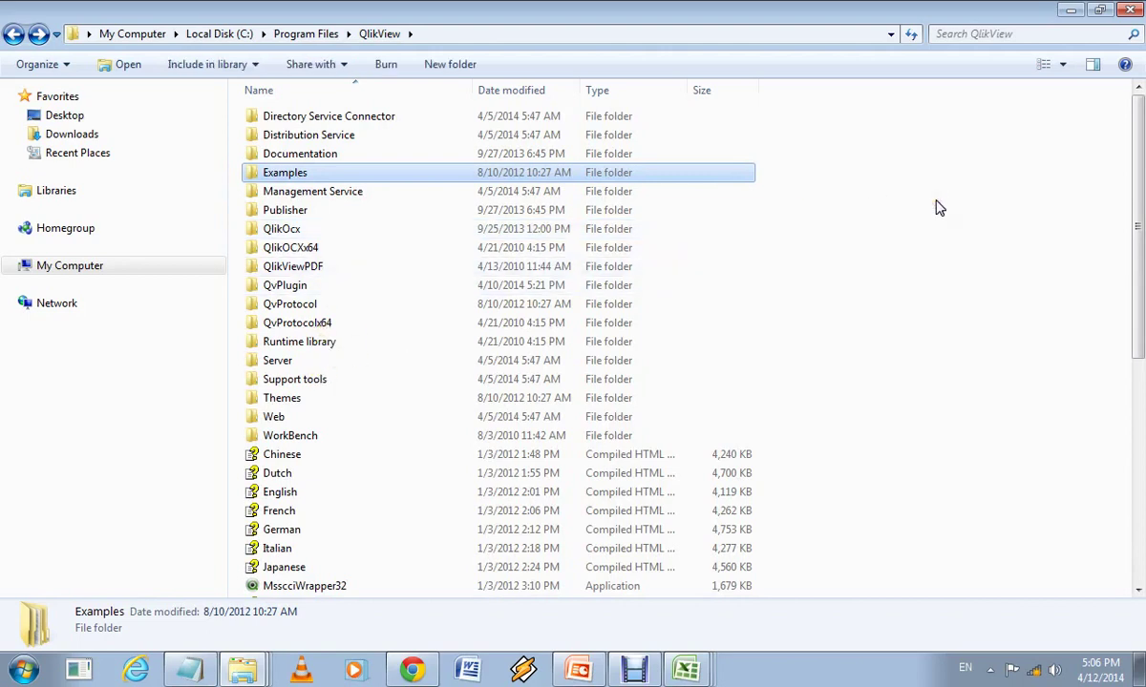
Switch back to the browser, run services.msc to open the Windows Services console, and maximize its window.
{"action": "key", "text": "alt+Tab"}
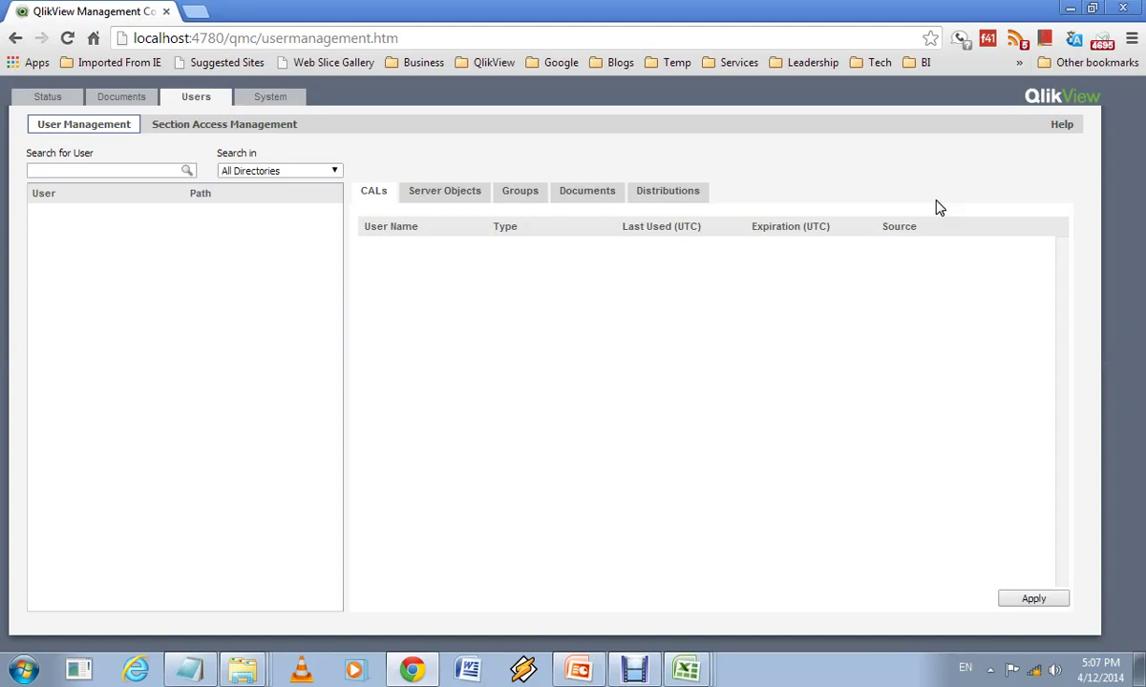
{"action": "key", "text": "super+r"}
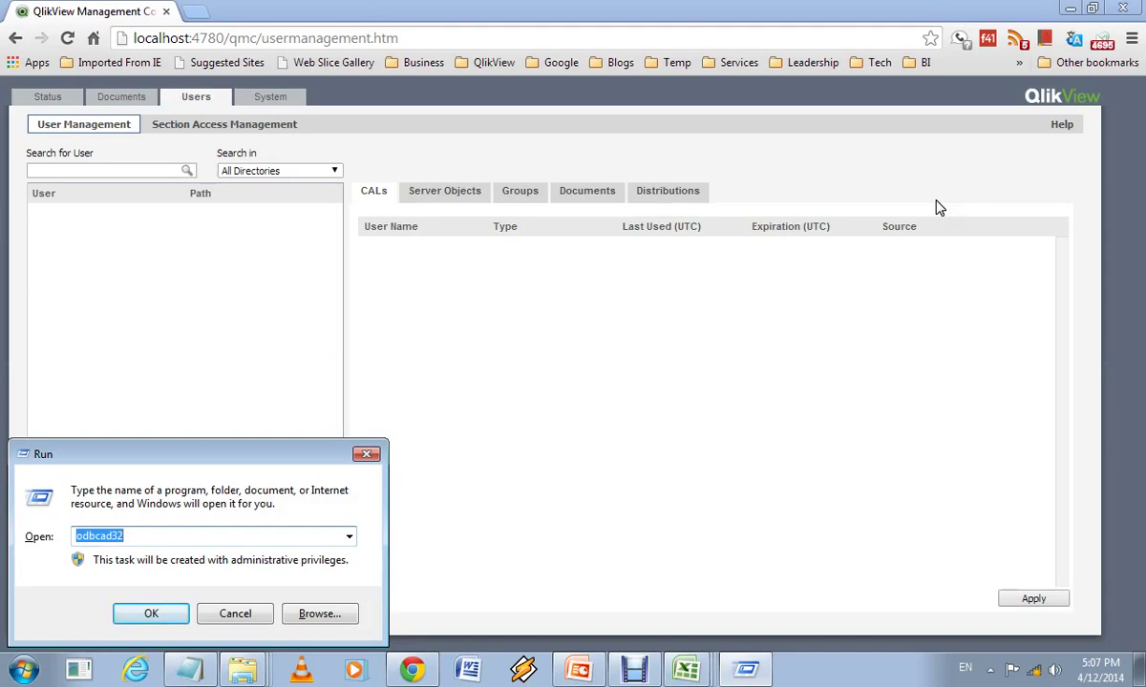
{"action": "key", "text": "Down"}
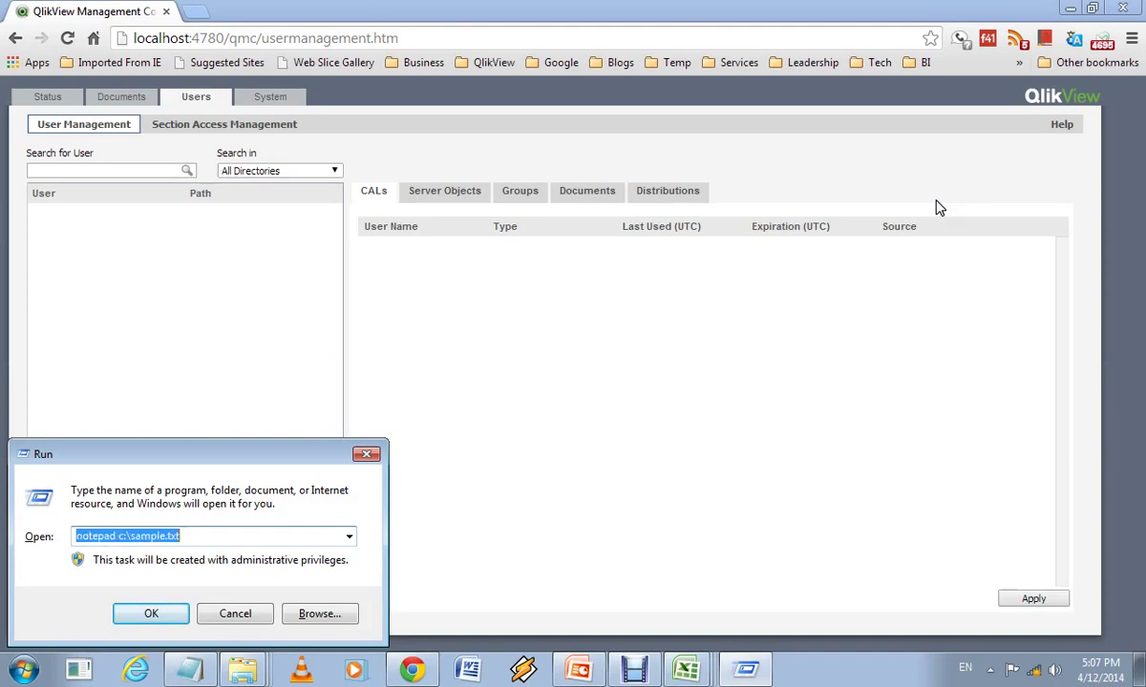
{"action": "key", "text": "Down"}
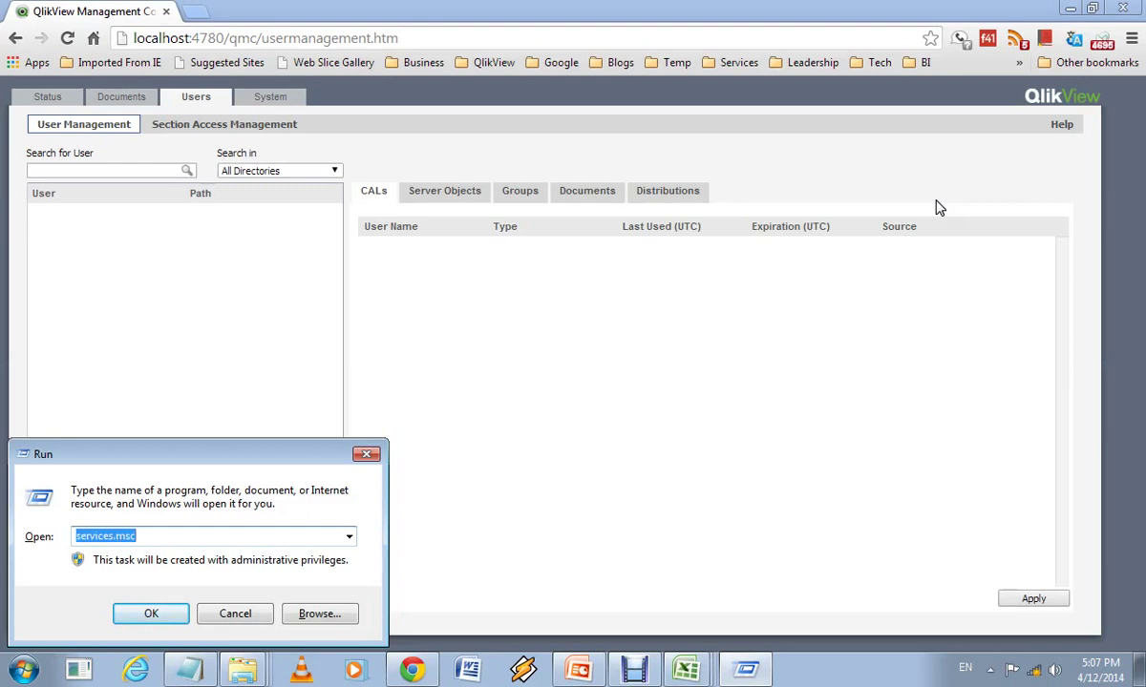
{"action": "key", "text": "Return"}
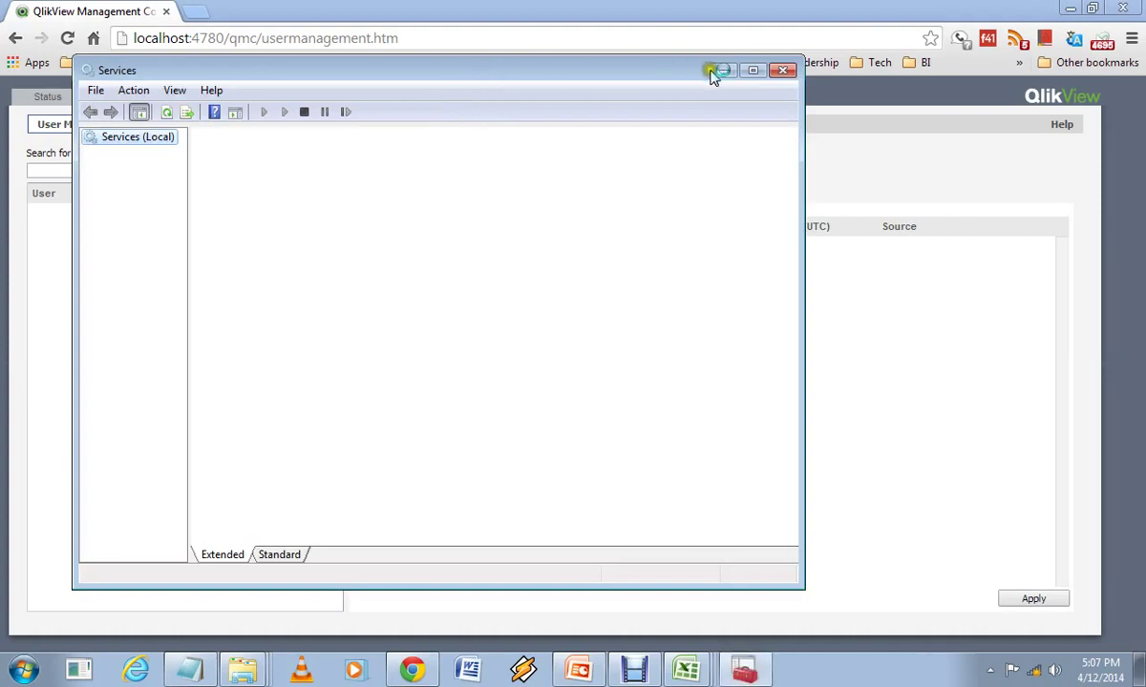
{"action": "left_click", "coordinate": [755, 72]}
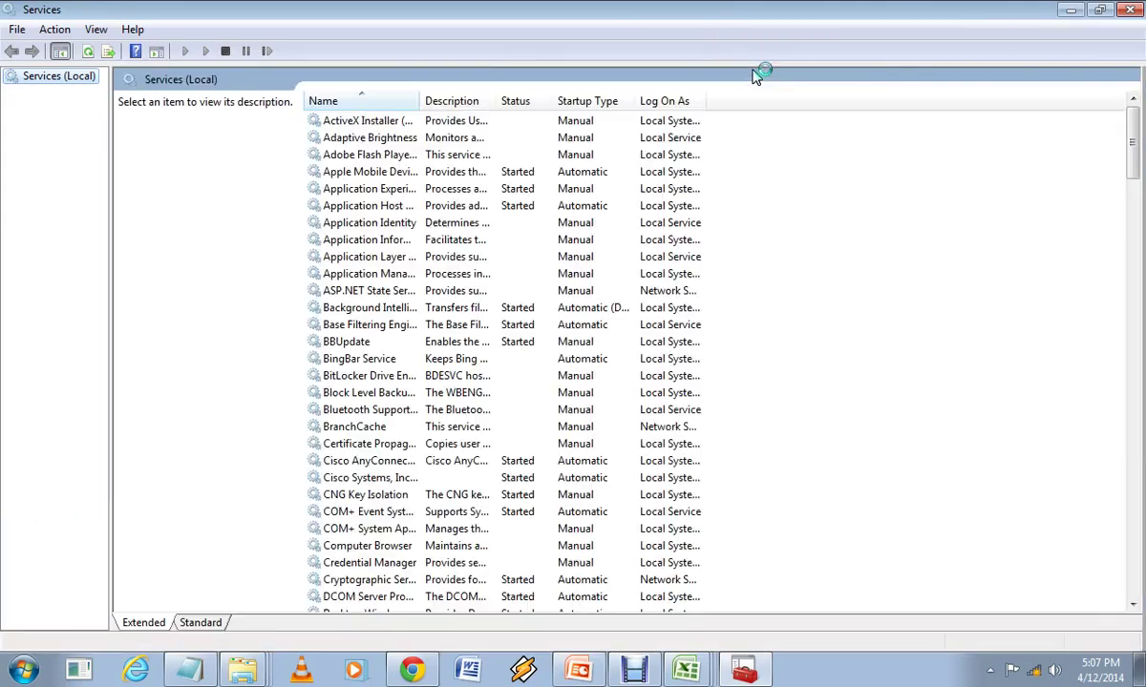
Jump to the QlikView services in the list and widen the Name column to show their full names.
{"action": "left_click", "coordinate": [397, 290]}
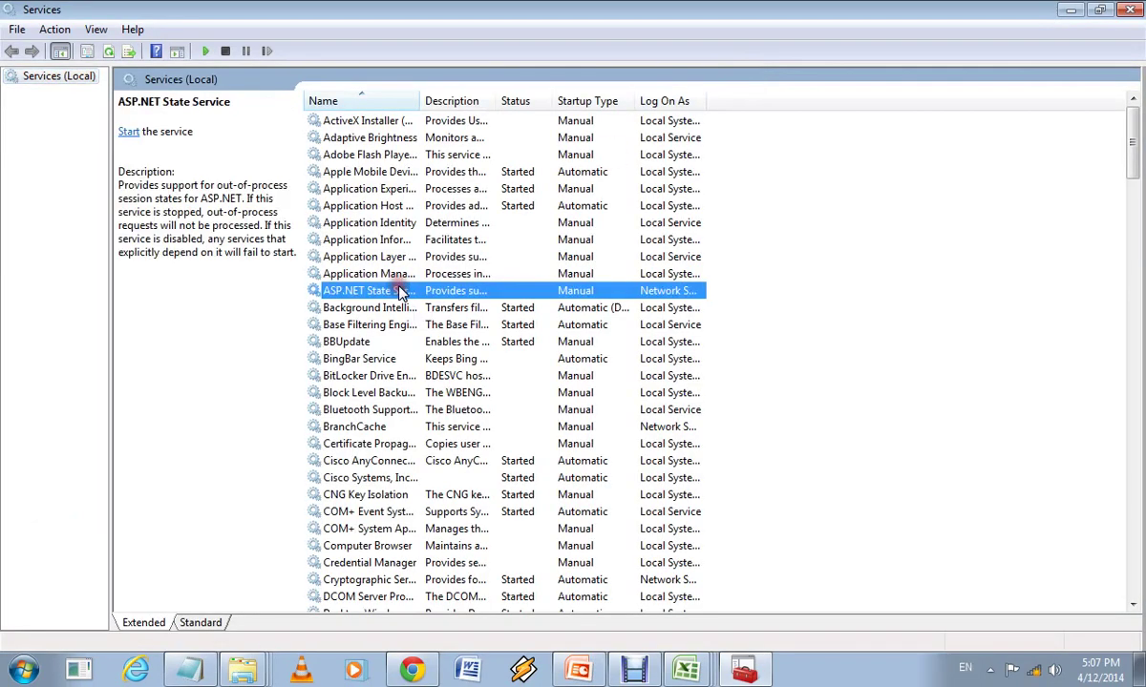
{"action": "key", "text": "q"}
{"action": "left_click_drag", "start_coordinate": [420, 102], "coordinate": [562, 115]}
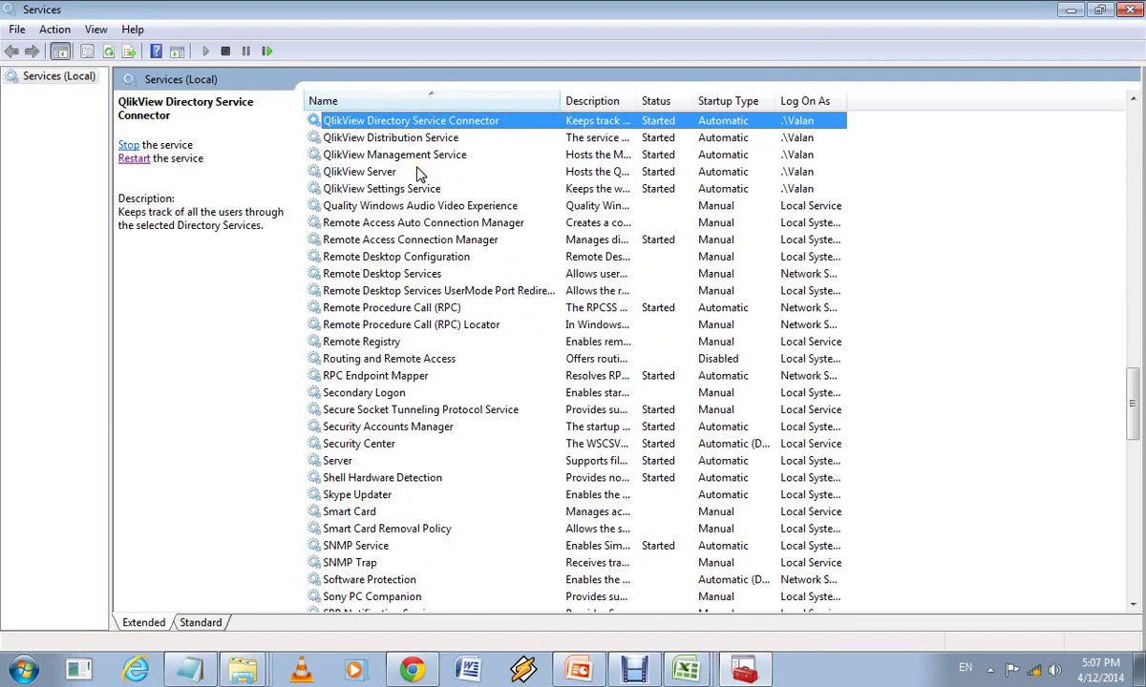
Review the descriptions of the QlikView Distribution, Management, Server and Settings services one by one.
{"action": "key", "text": "Down"}
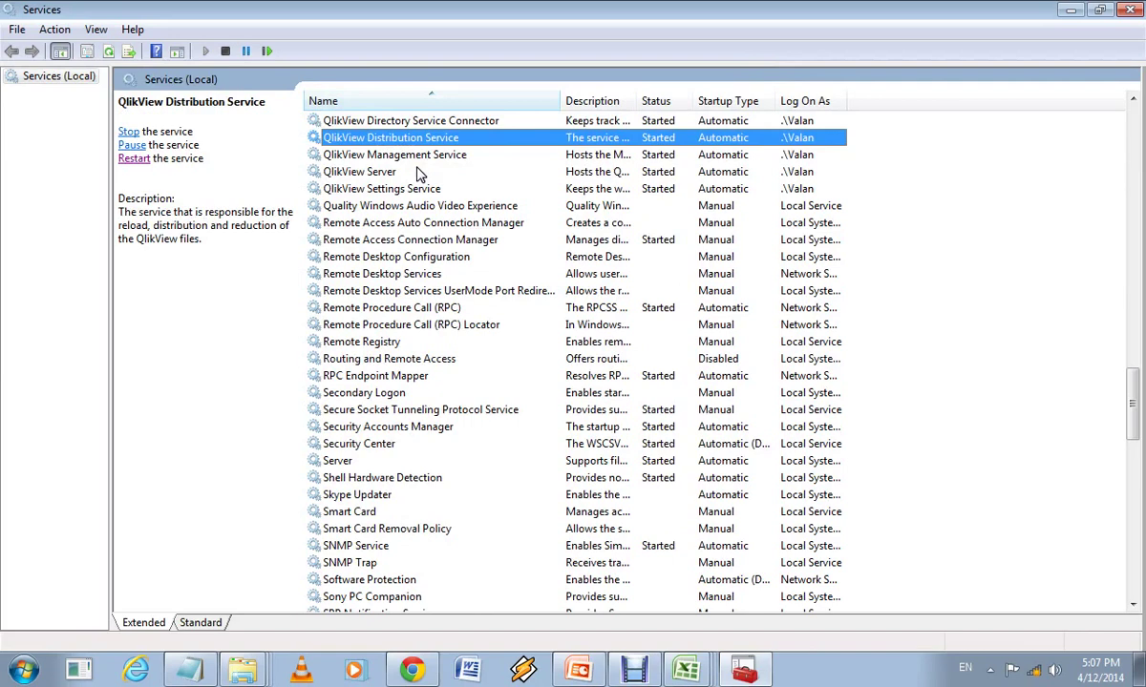
{"action": "key", "text": "Down"}
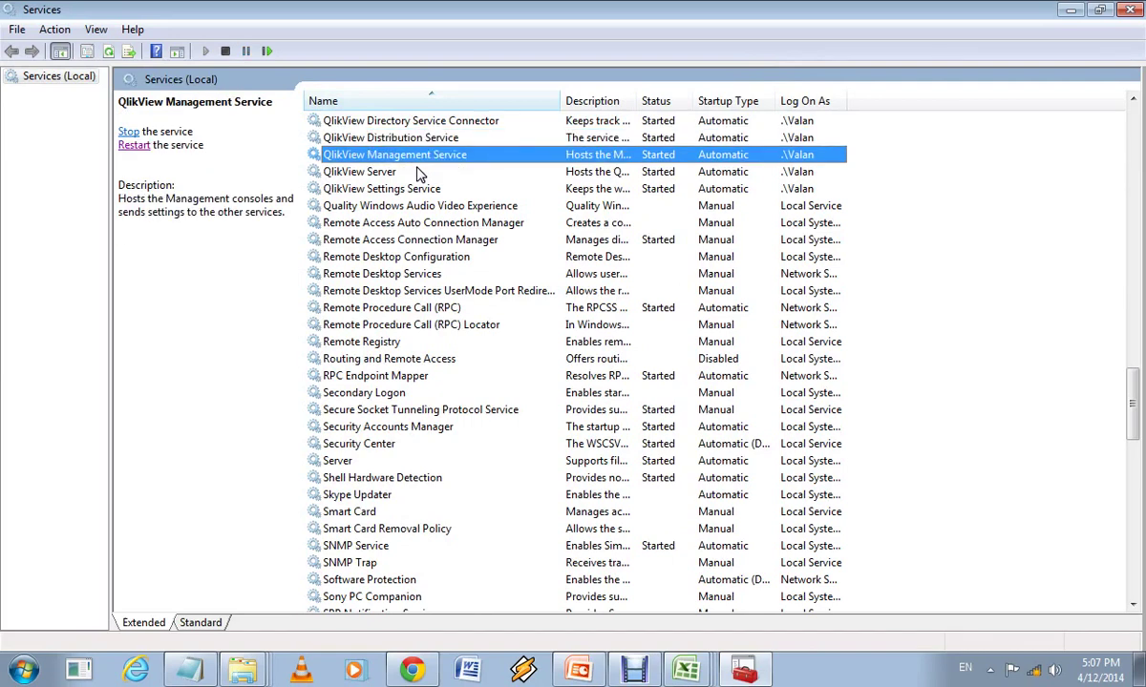
{"action": "key", "text": "Down"}
{"action": "key", "text": "Down"}
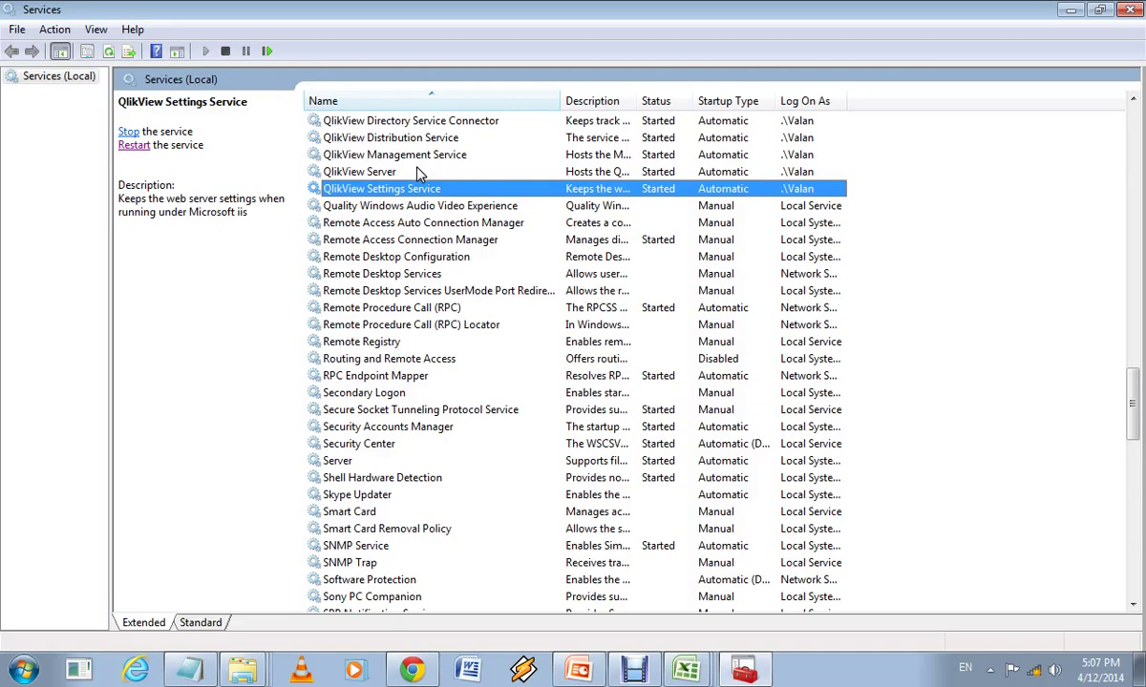
{"action": "key", "text": "Up"}
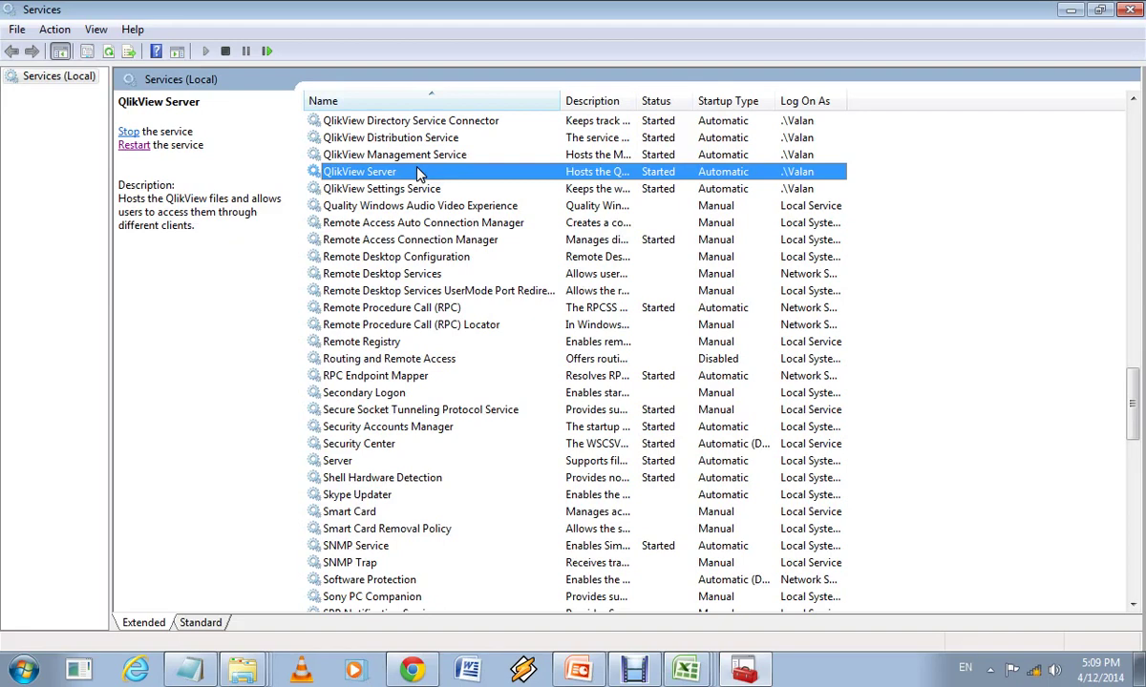
Switch to the QlikView Management Console in the browser and open the Services overview under Status.
{"action": "key", "text": "alt+Tab"}
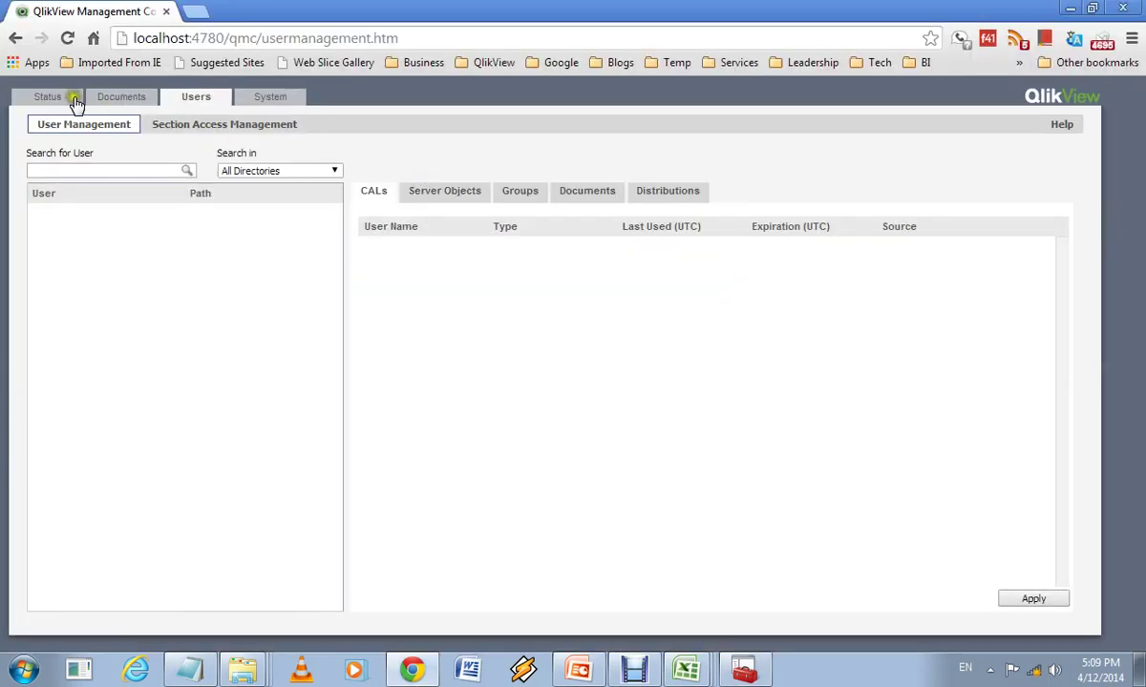
{"action": "left_click", "coordinate": [76, 99]}
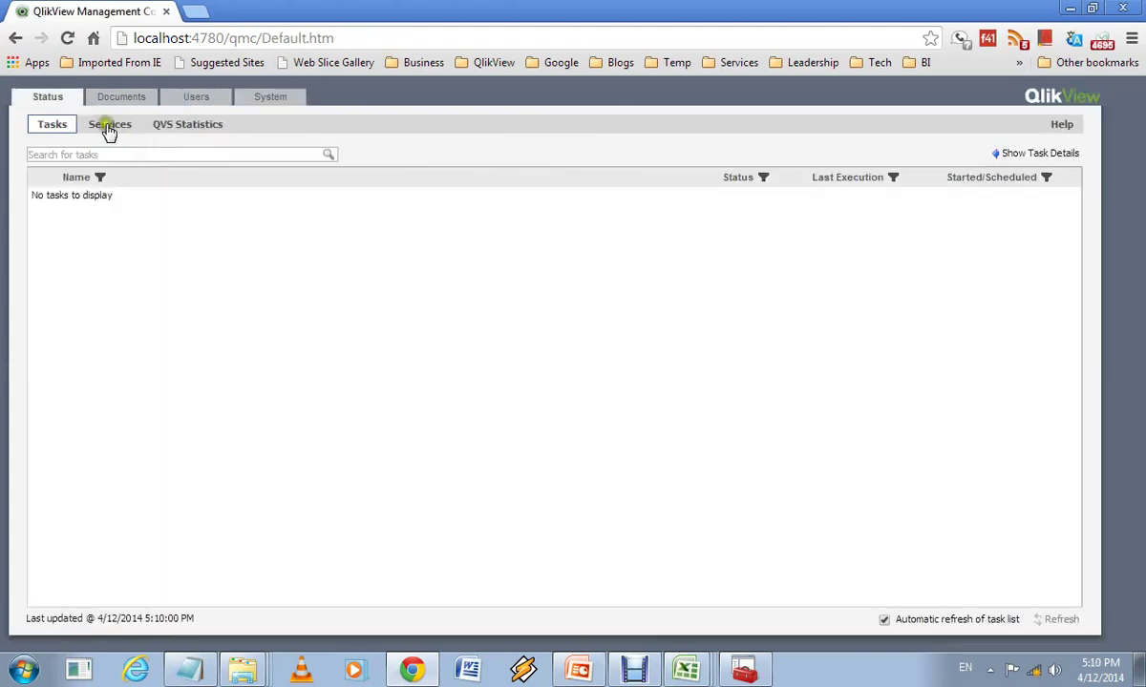
{"action": "left_click", "coordinate": [53, 134]}
{"action": "left_click", "coordinate": [111, 130]}
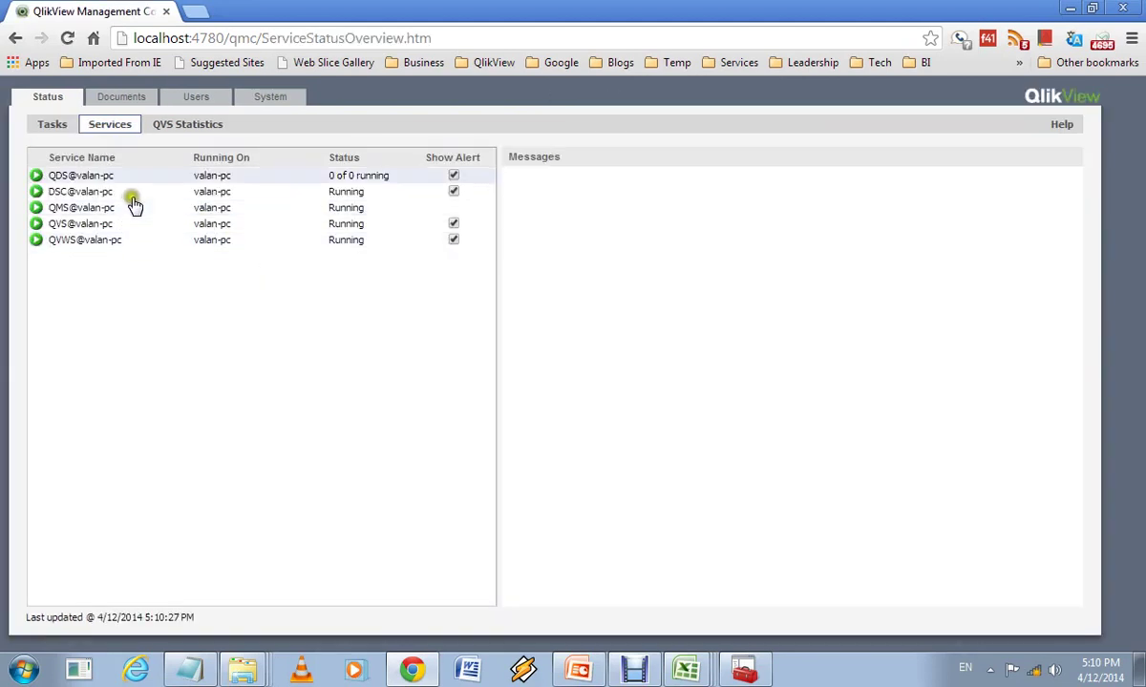
Check the status messages of the QDS, DSC, QMS, QVS and QVWS services.
{"action": "left_click", "coordinate": [132, 180]}
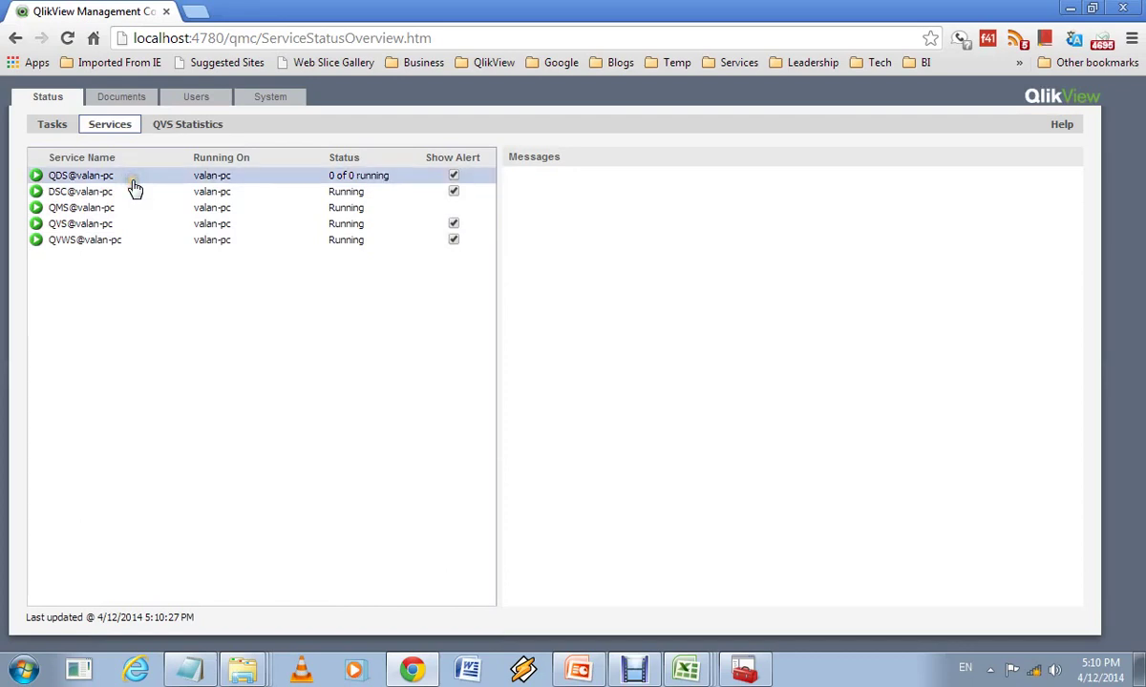
{"action": "left_click", "coordinate": [130, 193]}
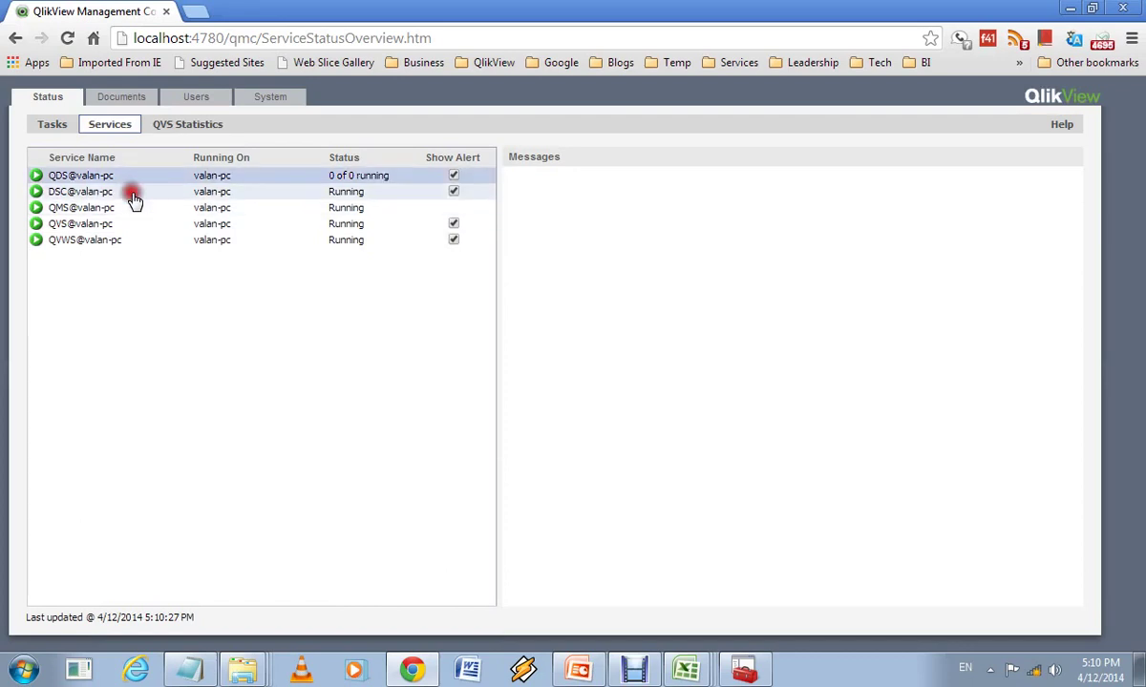
{"action": "left_click", "coordinate": [132, 198]}
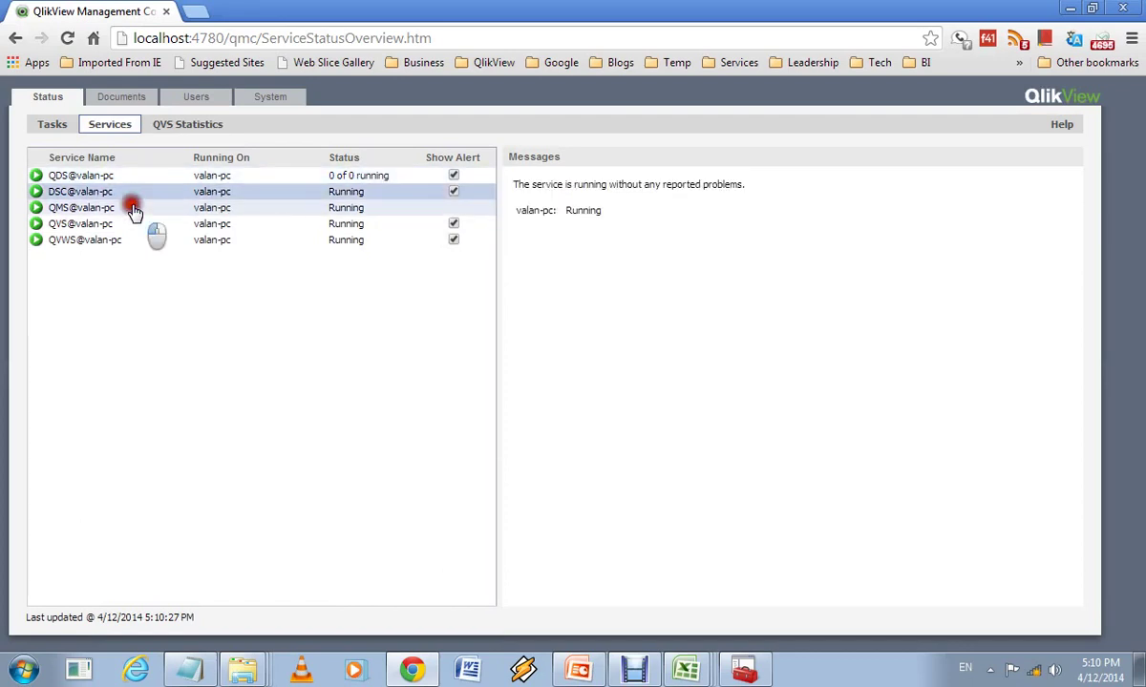
{"action": "left_click", "coordinate": [134, 210]}
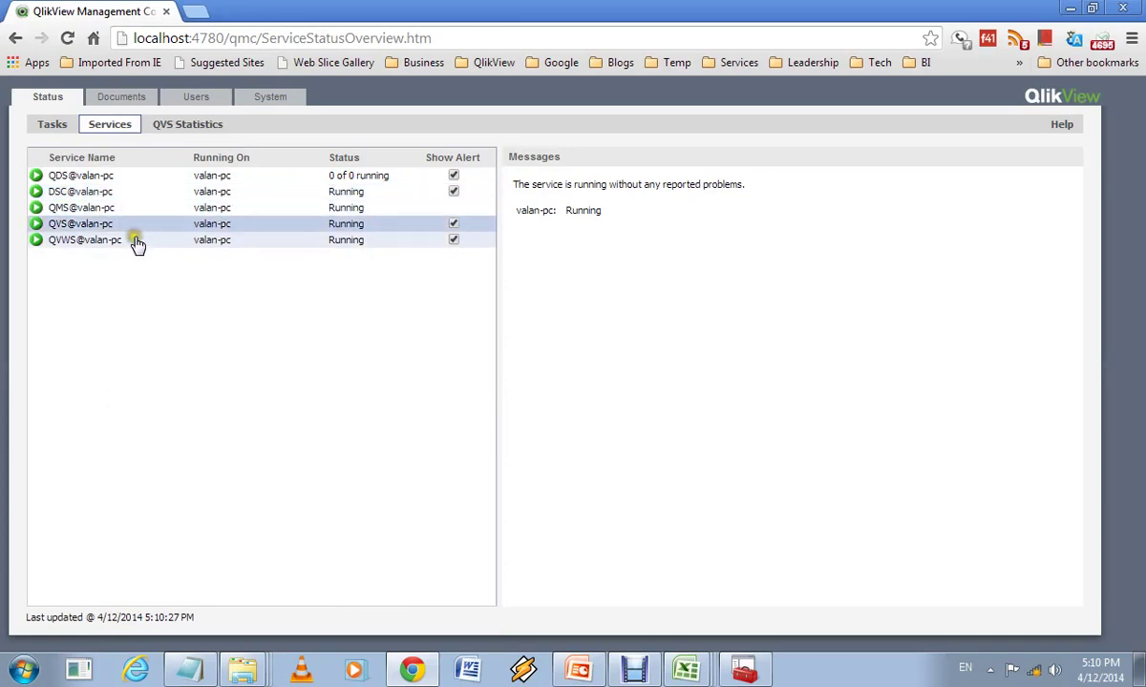
{"action": "left_click", "coordinate": [137, 242]}
Compare the QlikView Distribution, Management, Server and Settings services in Windows Services with the service list in the QlikView Management Console.
{"action": "key", "text": "alt+Tab"}
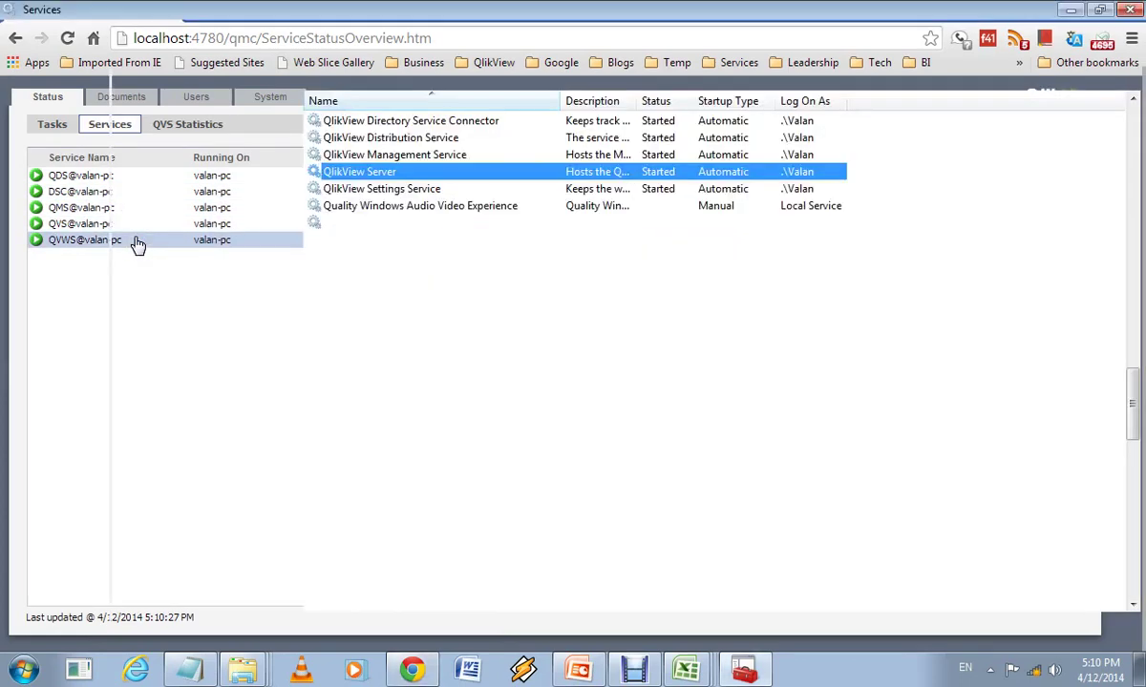
{"action": "left_click", "coordinate": [377, 138]}
{"action": "left_click", "coordinate": [379, 156]}
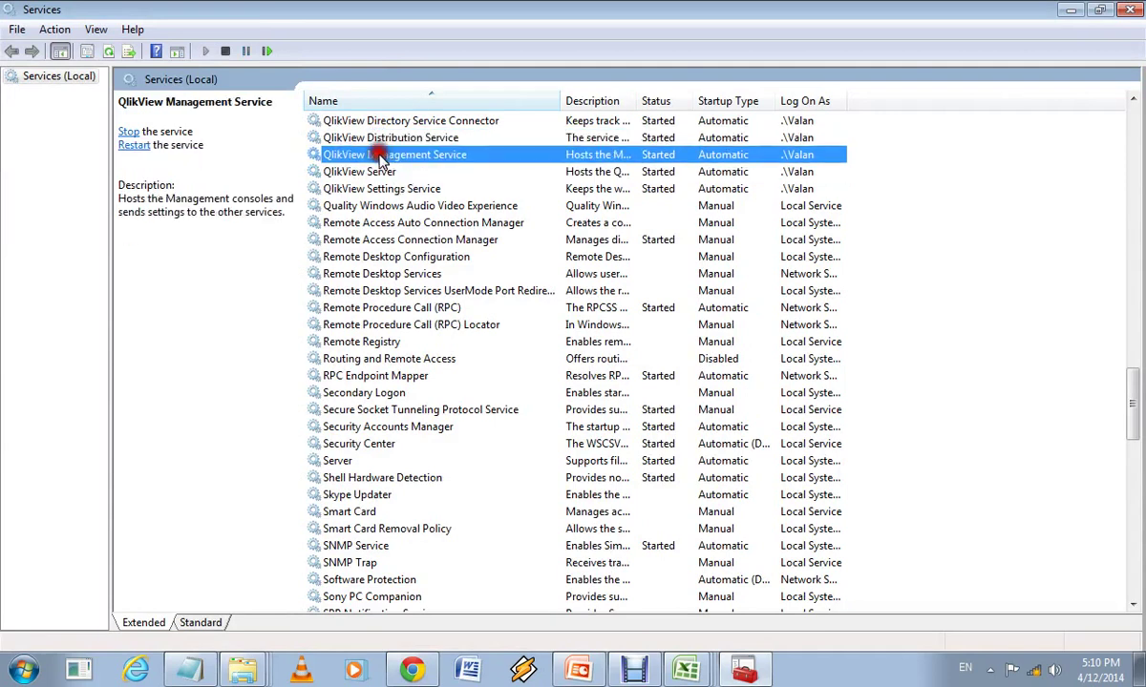
{"action": "left_click", "coordinate": [380, 171]}
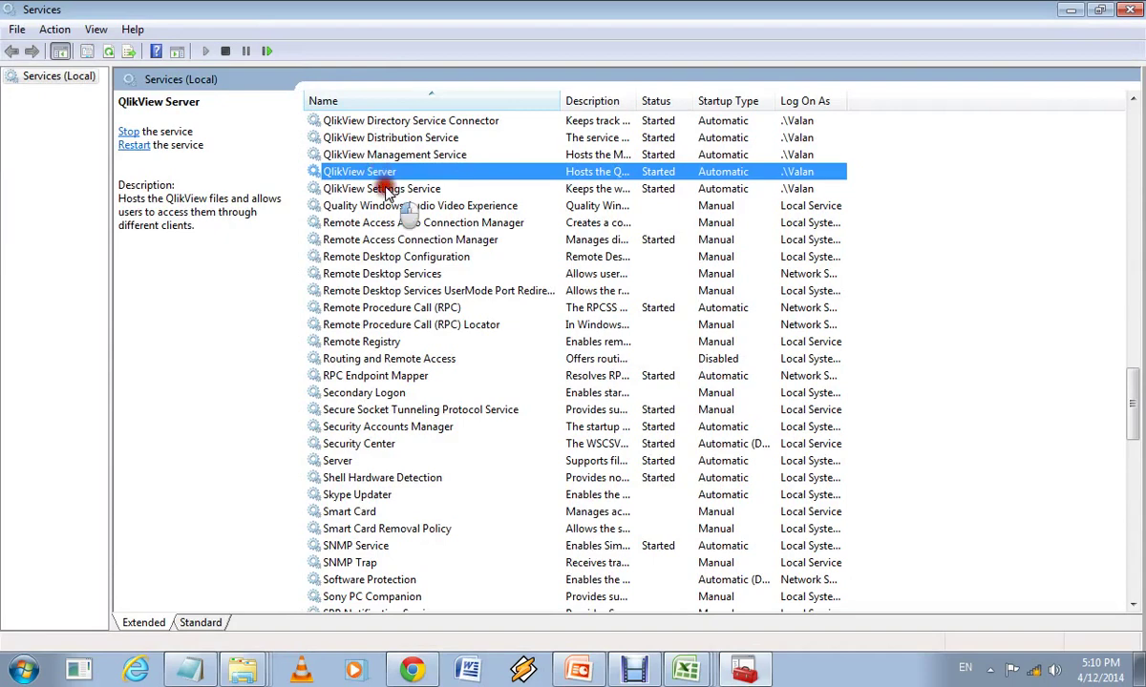
{"action": "left_click", "coordinate": [385, 189]}
{"action": "key", "text": "alt+Tab"}
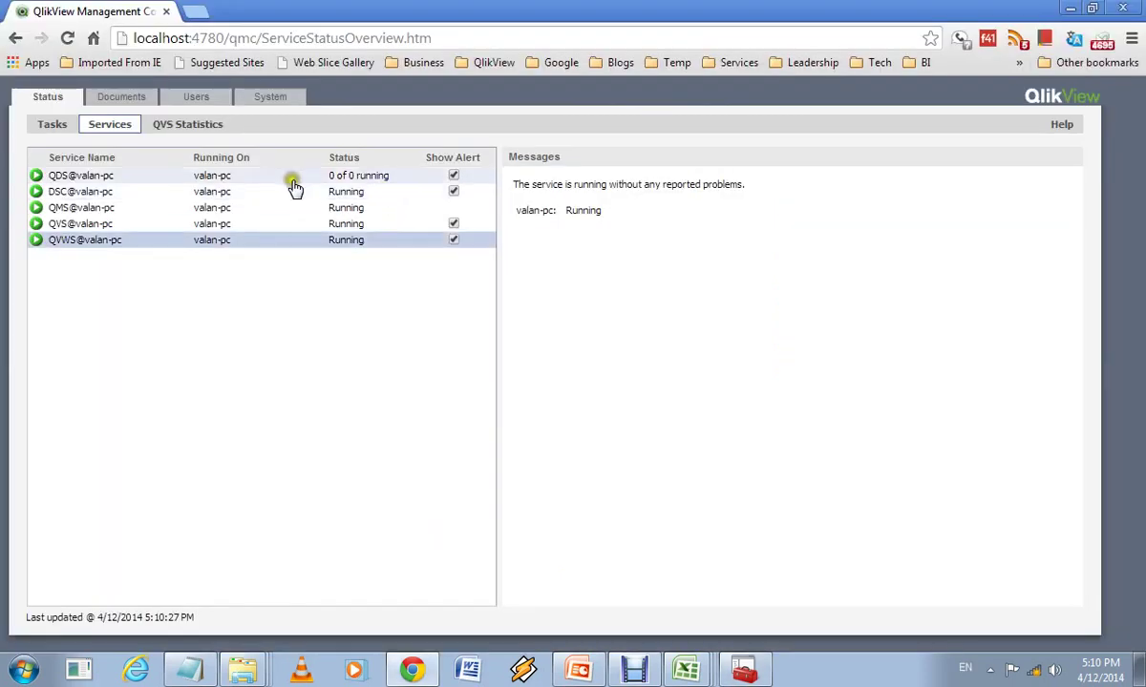
{"action": "key", "text": "alt+Tab"}
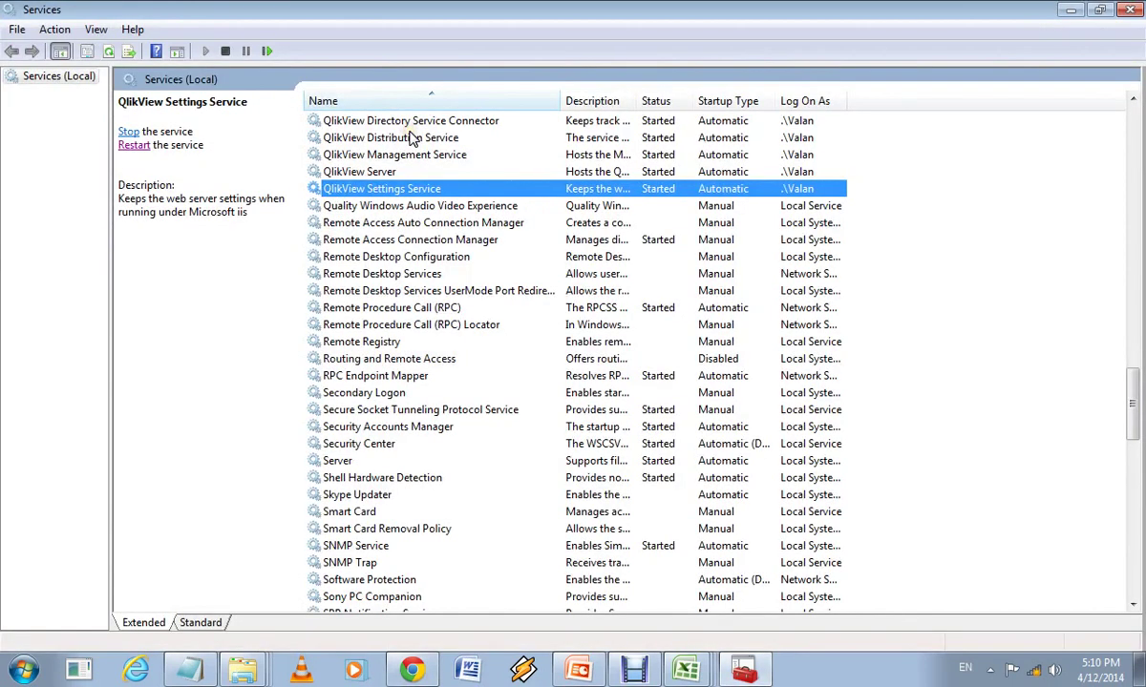
{"action": "key", "text": "alt+Tab"}
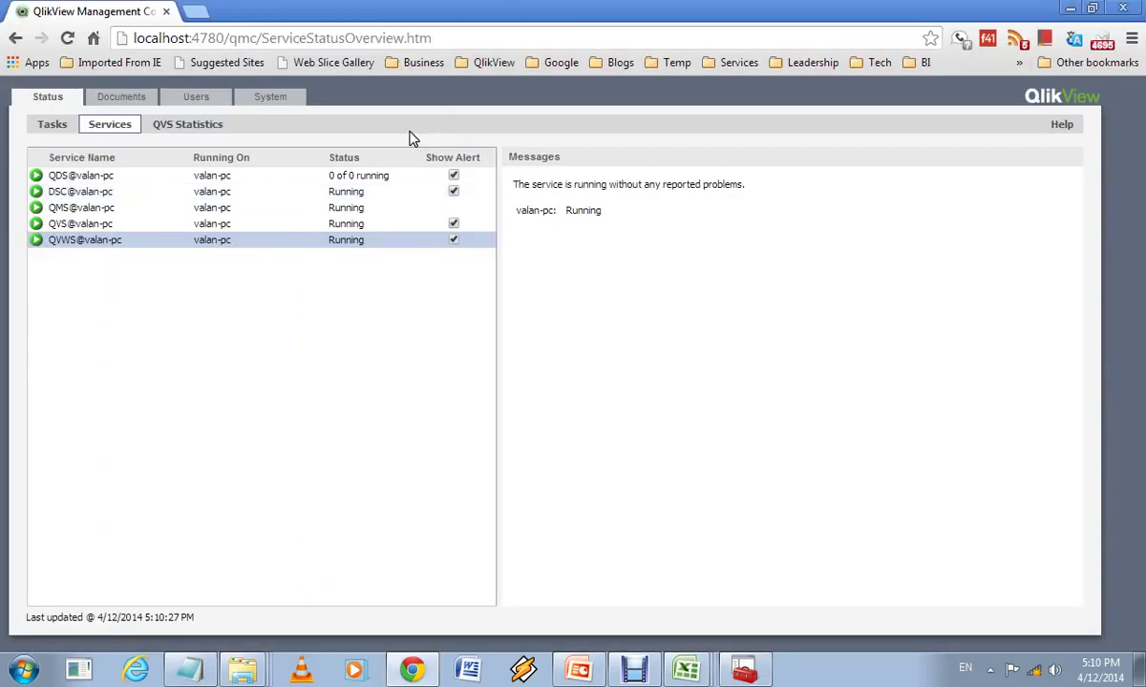
Check the QVS and QDS status entries in the console against the QlikView Distribution Service in Windows Services.
{"action": "left_click", "coordinate": [245, 228]}
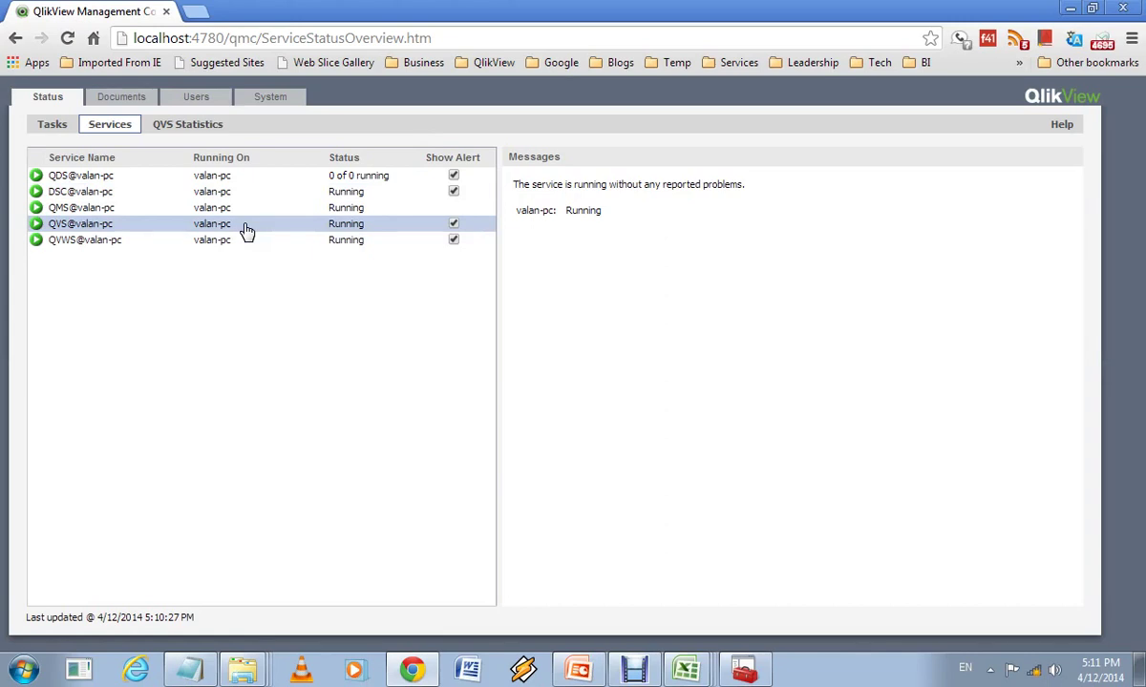
{"action": "left_click", "coordinate": [267, 177]}
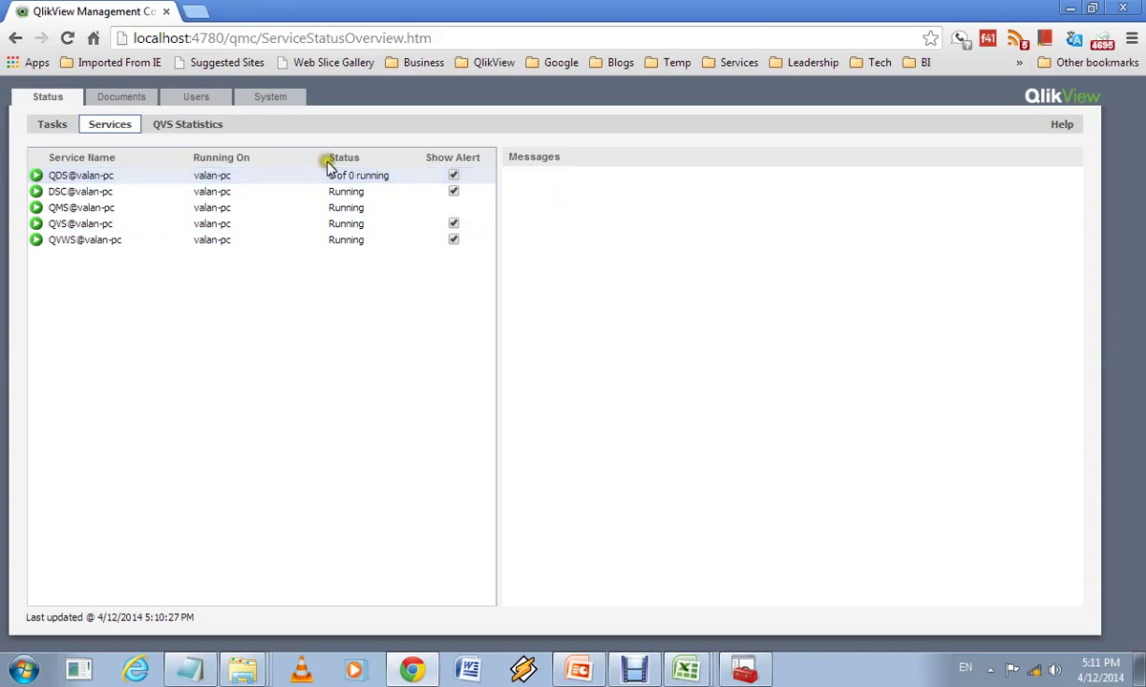
{"action": "left_click", "coordinate": [351, 182]}
{"action": "key", "text": "alt+Tab"}
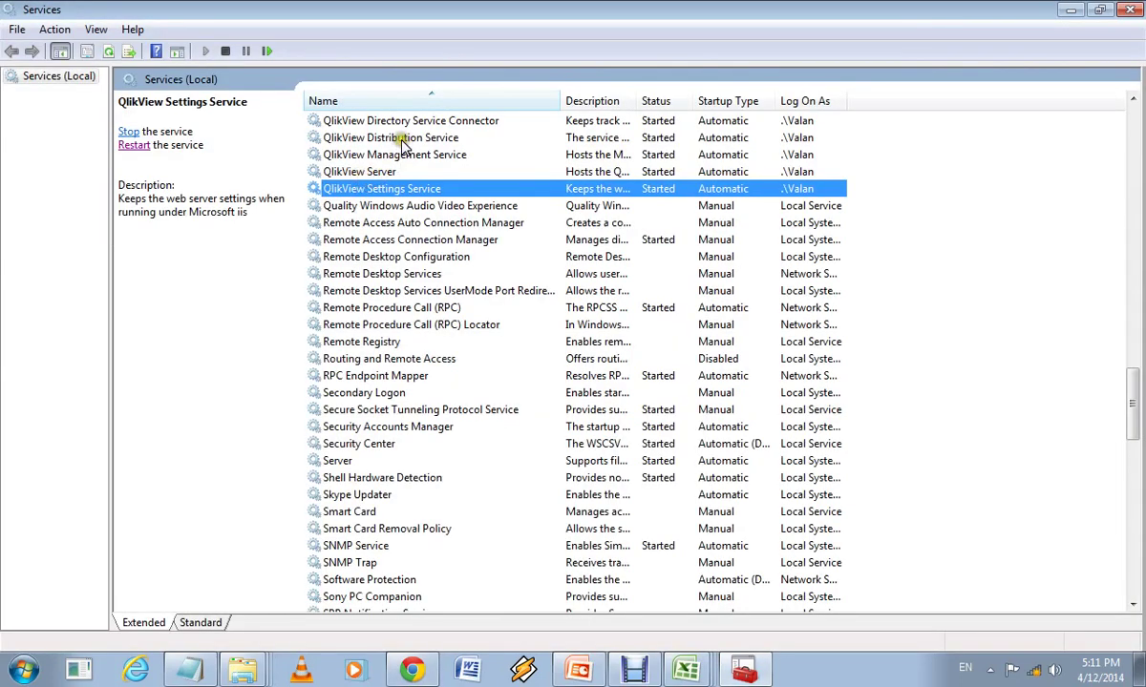
{"action": "left_click", "coordinate": [401, 141]}
{"action": "key", "text": "alt+Tab"}
{"action": "left_click", "coordinate": [343, 183]}
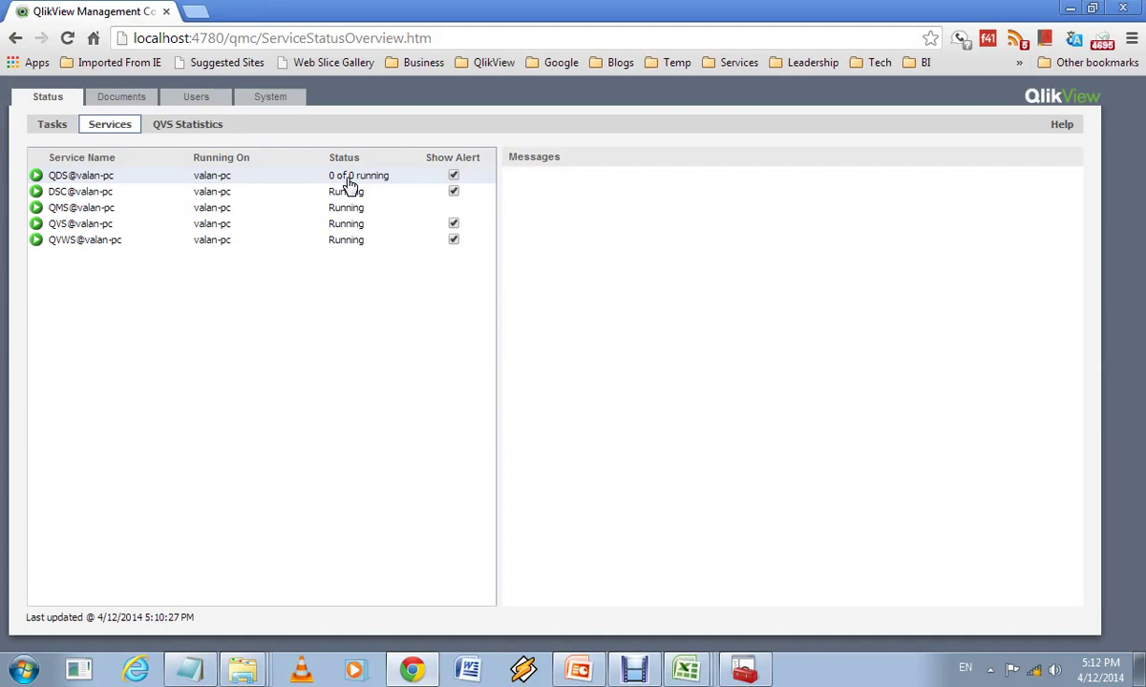
{"action": "left_click", "coordinate": [349, 181]}
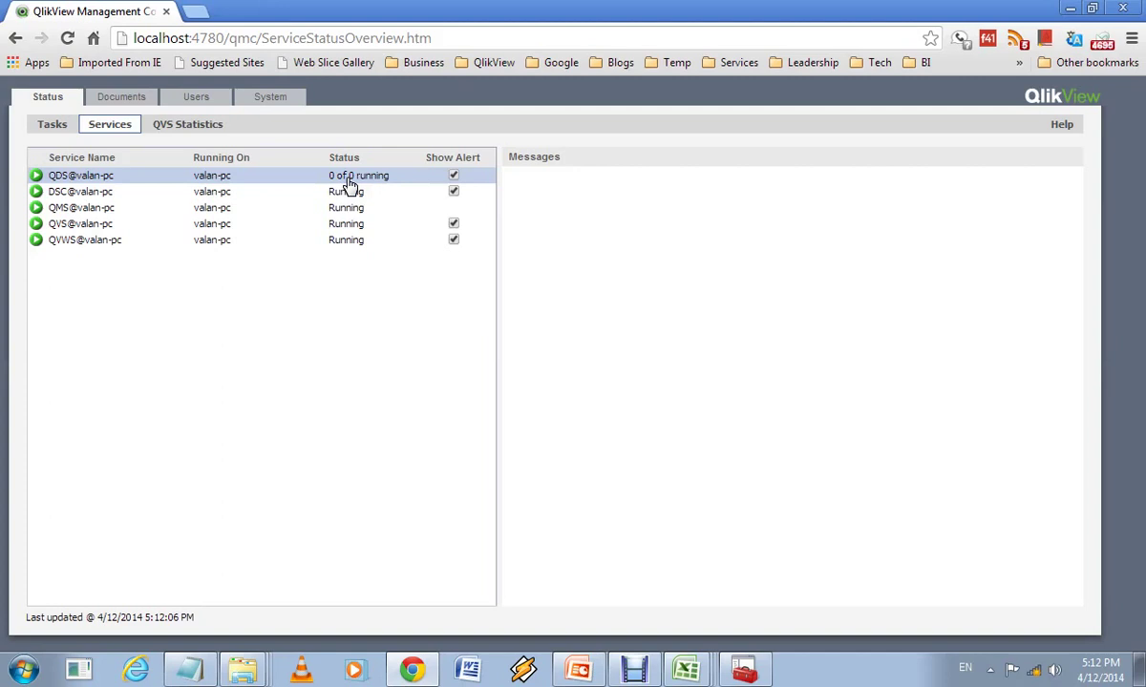
Enter the address lef1.qliktech.com in the desktop quick search.
{"action": "key", "text": "alt+space"}
{"action": "type", "text": "mann"}
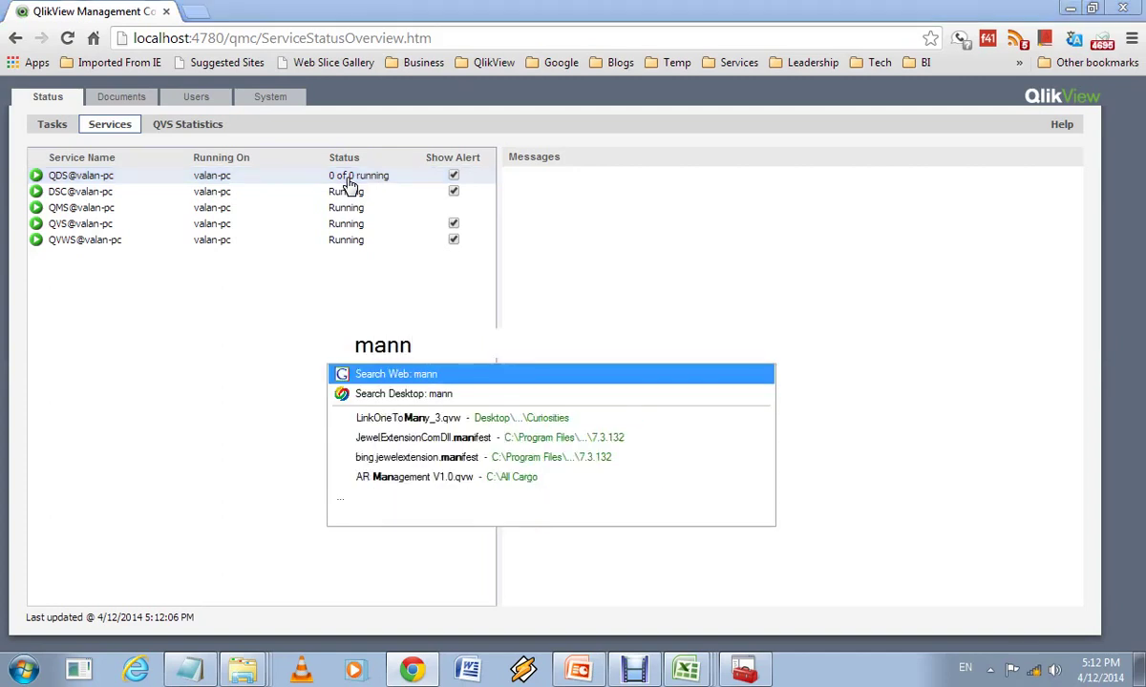
{"action": "type", "text": "uallef"}
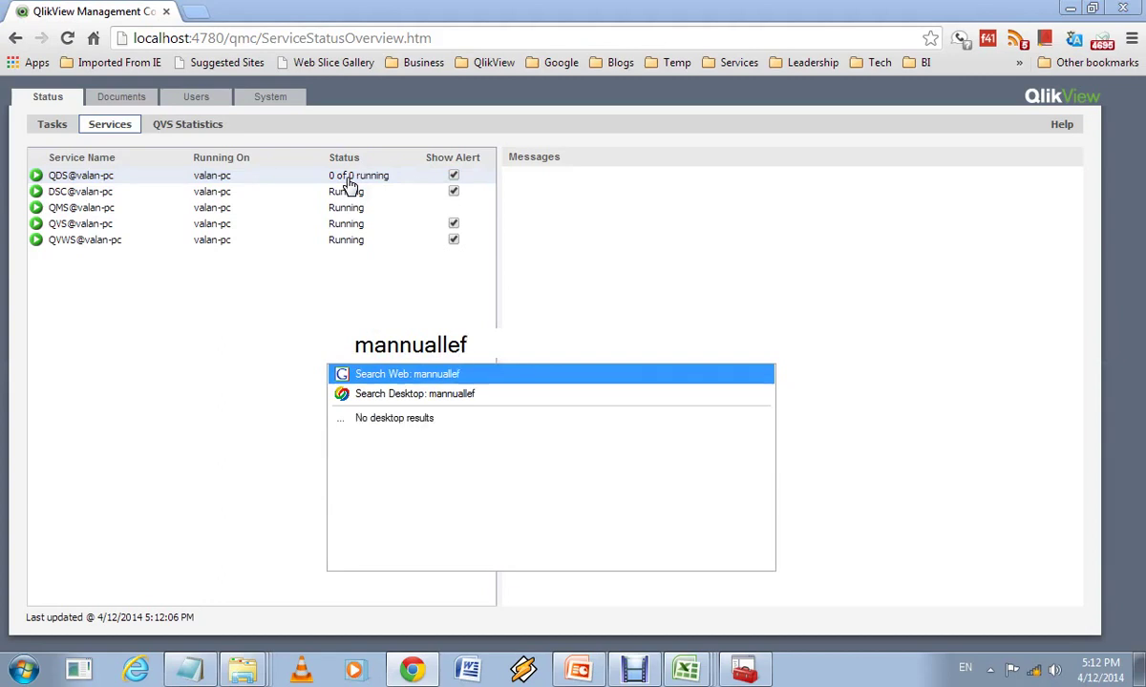
{"action": "key", "text": "BackSpace"}
{"action": "key", "text": "BackSpace"}
{"action": "key", "text": "BackSpace"}
{"action": "key", "text": "BackSpace"}
{"action": "key", "text": "BackSpace"}
{"action": "key", "text": "BackSpace"}
{"action": "key", "text": "BackSpace"}
{"action": "key", "text": "BackSpace"}
{"action": "key", "text": "BackSpace"}
{"action": "key", "text": "BackSpace"}
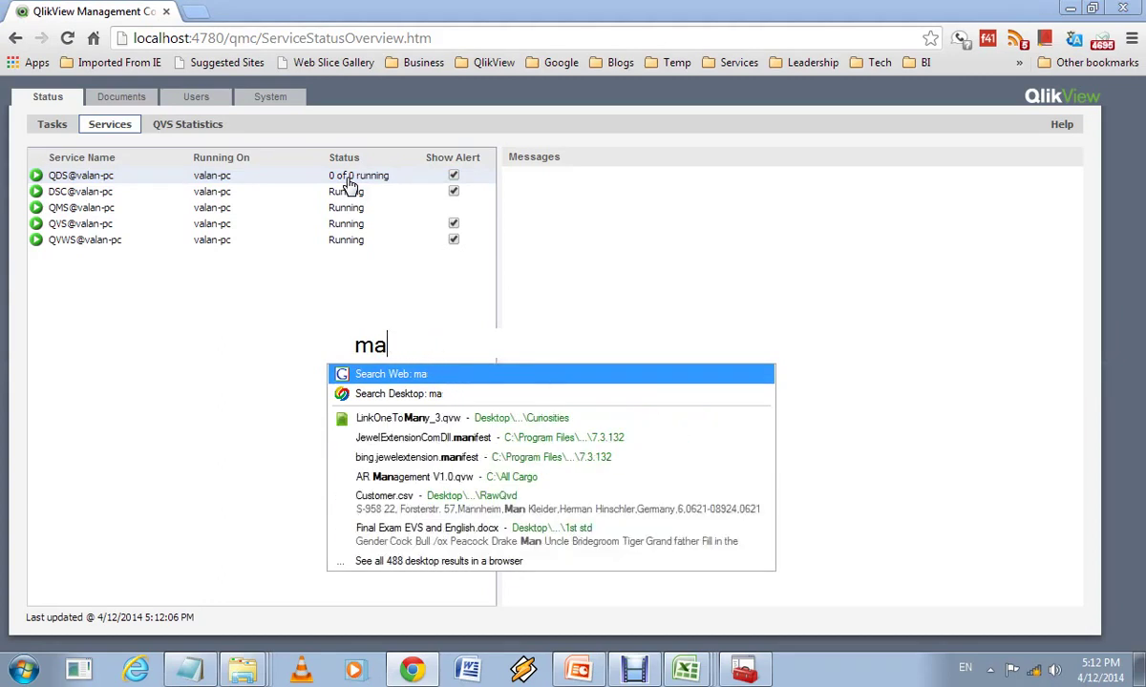
{"action": "type", "text": "lef1."}
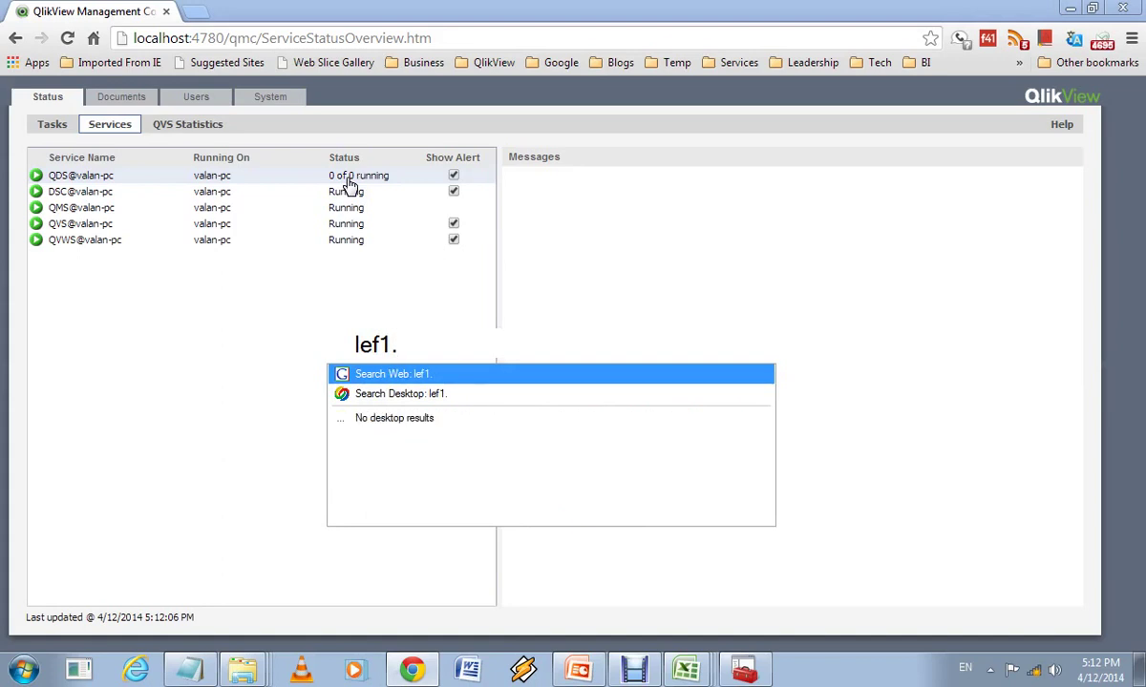
{"action": "type", "text": "qlik"}
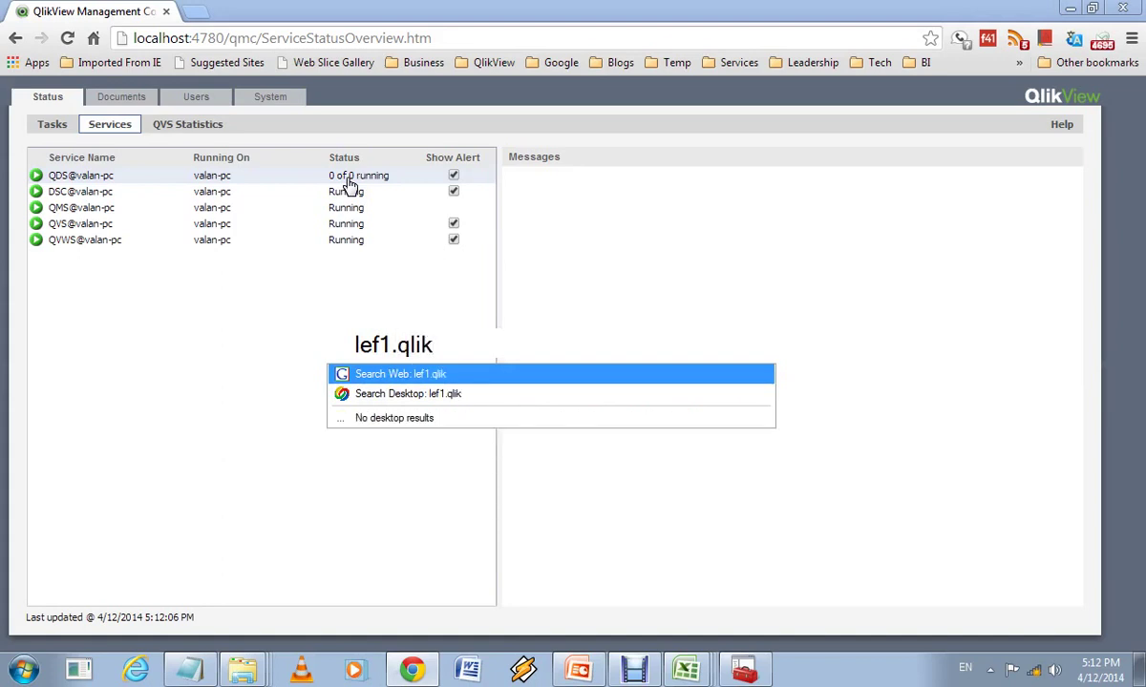
{"action": "type", "text": "tech.com"}
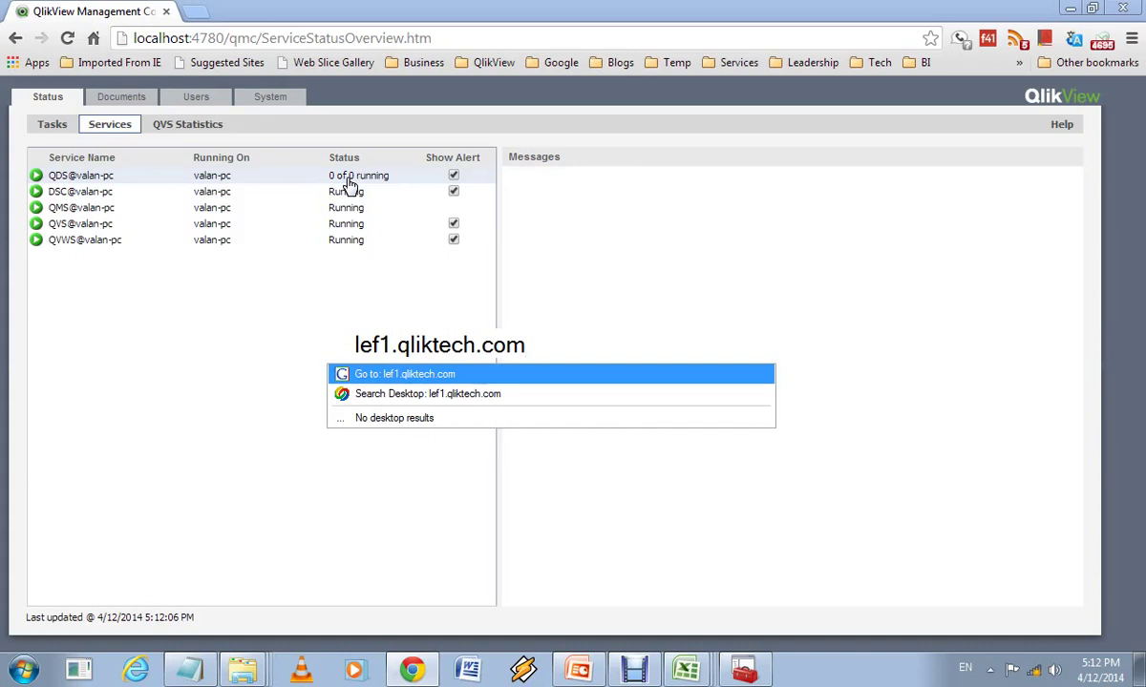
{"action": "key", "text": "Return"}
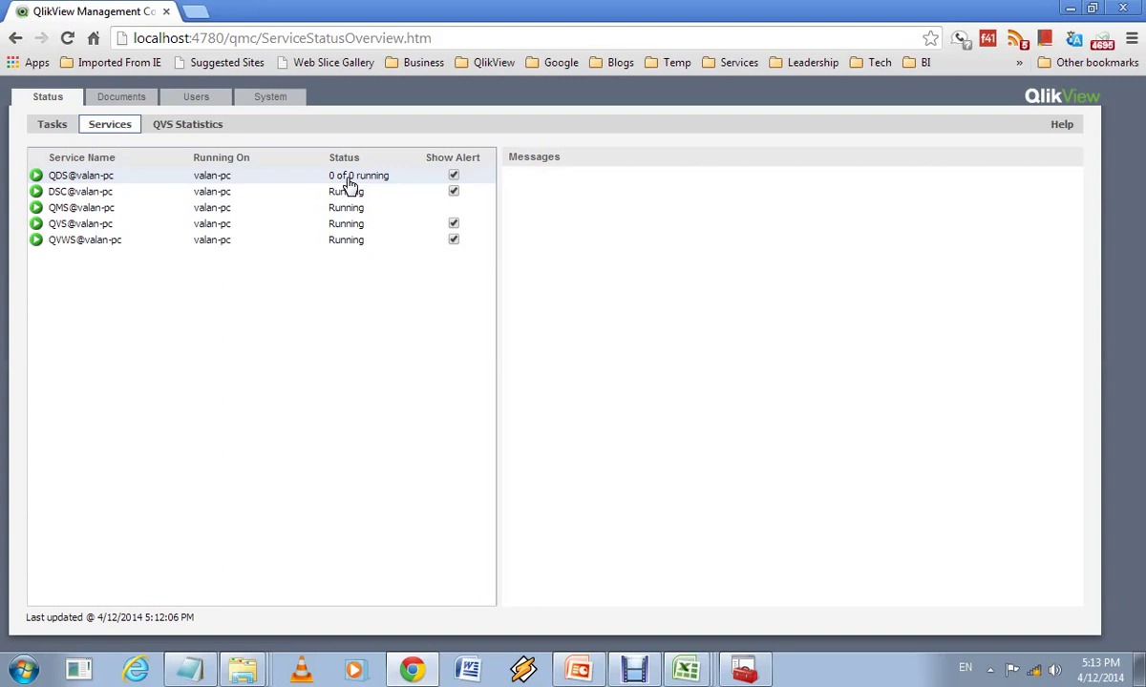
Open the folder settings of the QVS server under QlikView Servers in the system setup.
{"action": "left_click", "coordinate": [349, 180]}
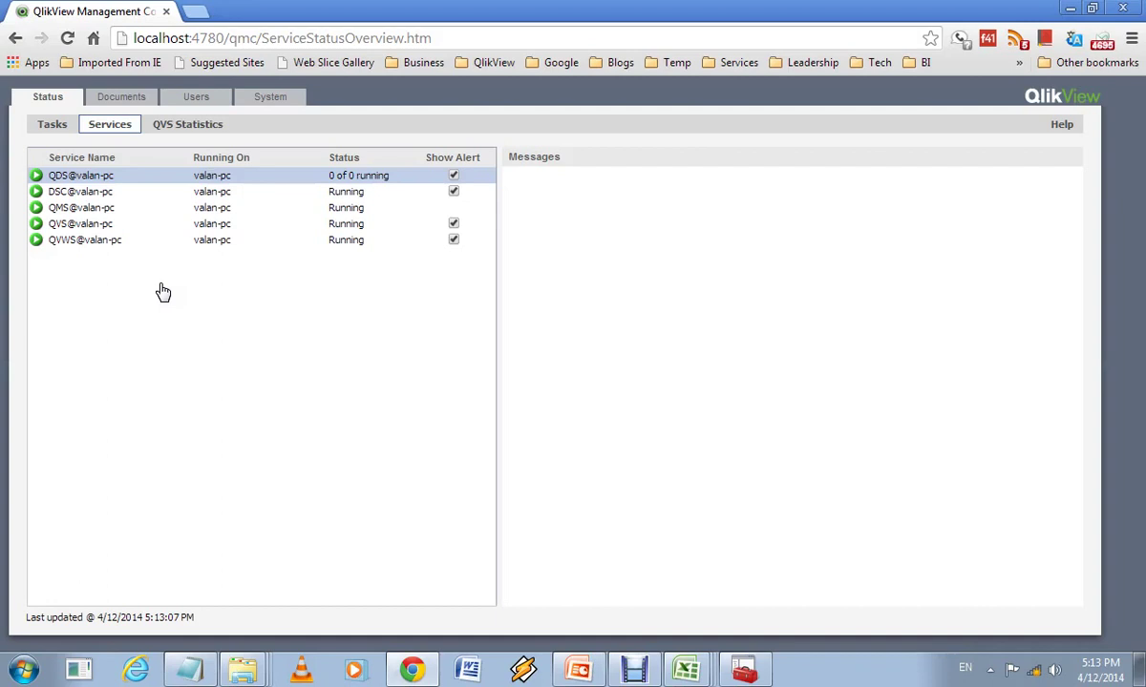
{"action": "left_click", "coordinate": [269, 99]}
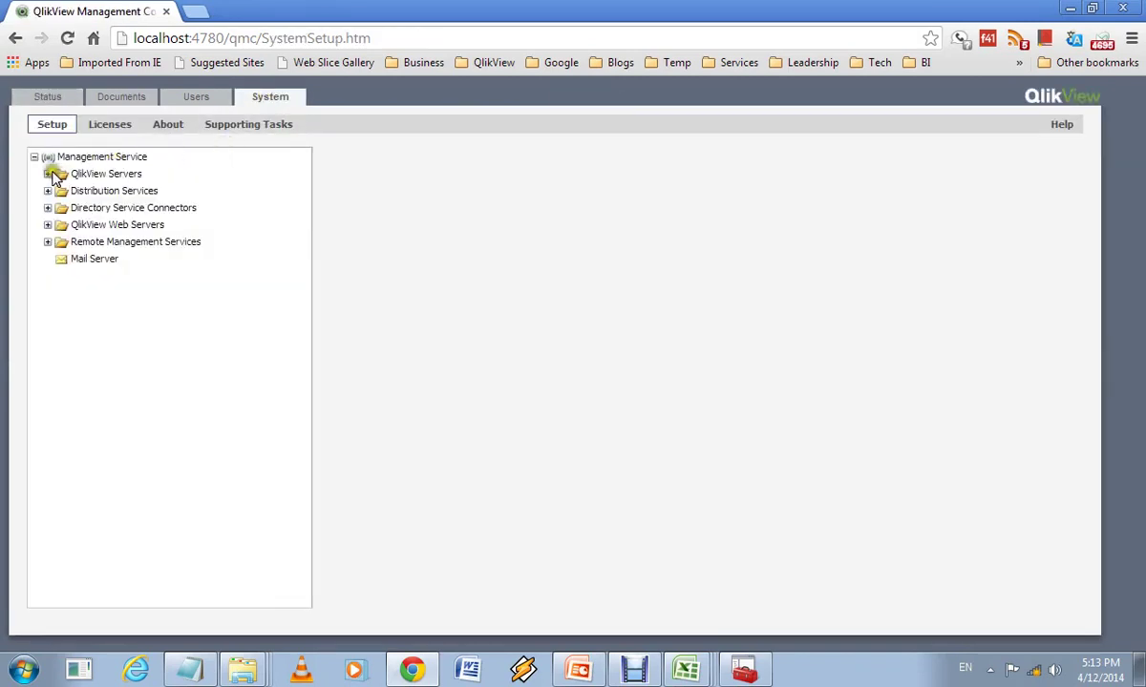
{"action": "left_click", "coordinate": [49, 174]}
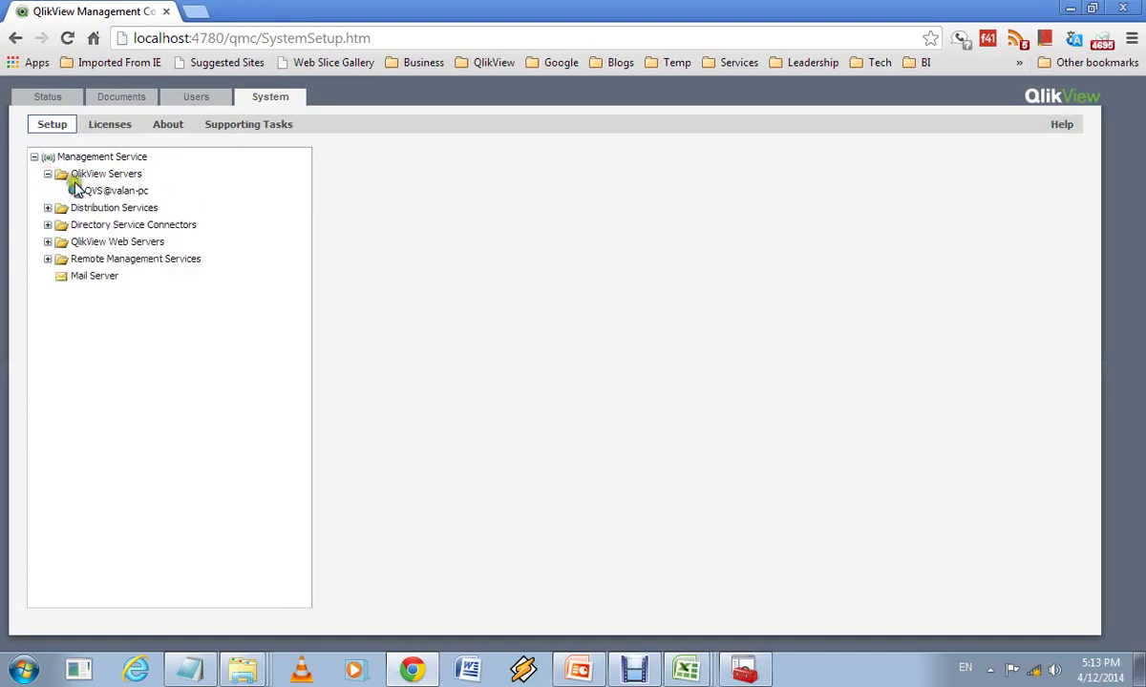
{"action": "left_click", "coordinate": [87, 191]}
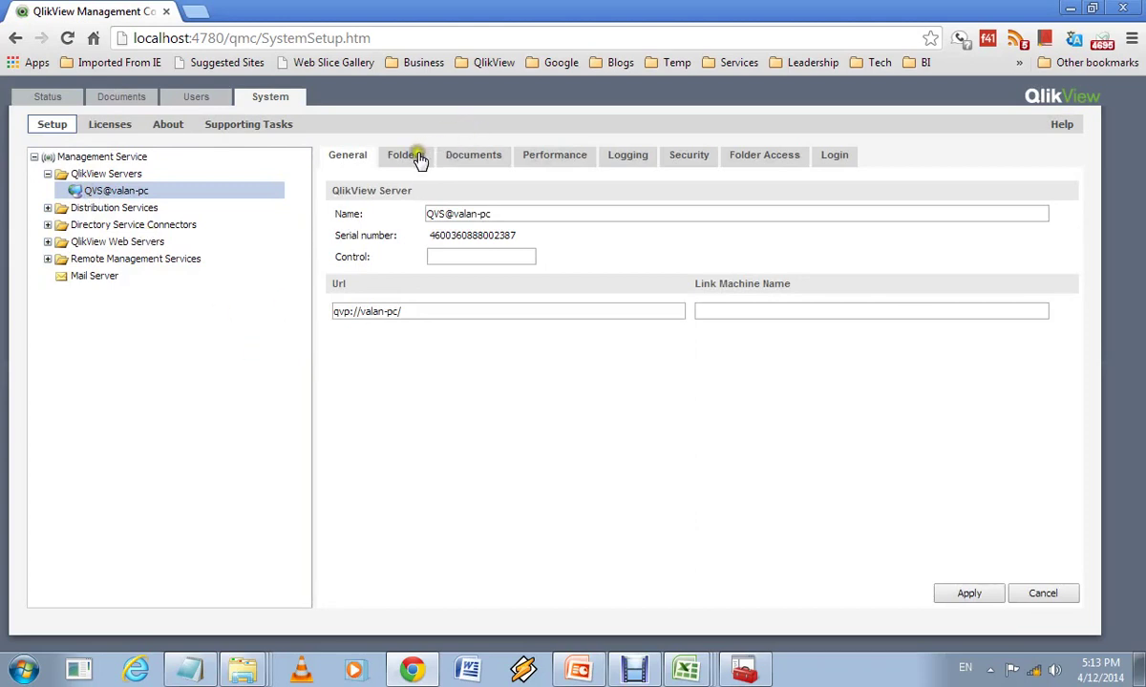
{"action": "left_click", "coordinate": [405, 155]}
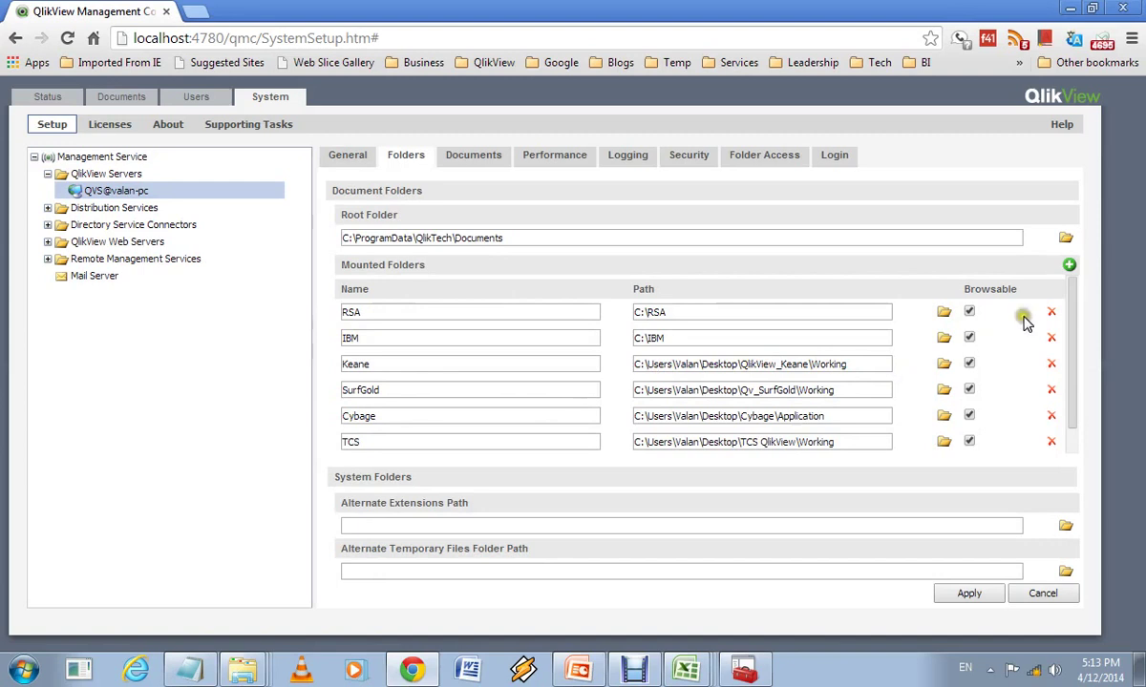
Add a new mounted folder entry to the QVS server and name it Jindal.
{"action": "scroll", "coordinate": [1069, 366], "scroll_direction": "down", "scroll_amount": 1}
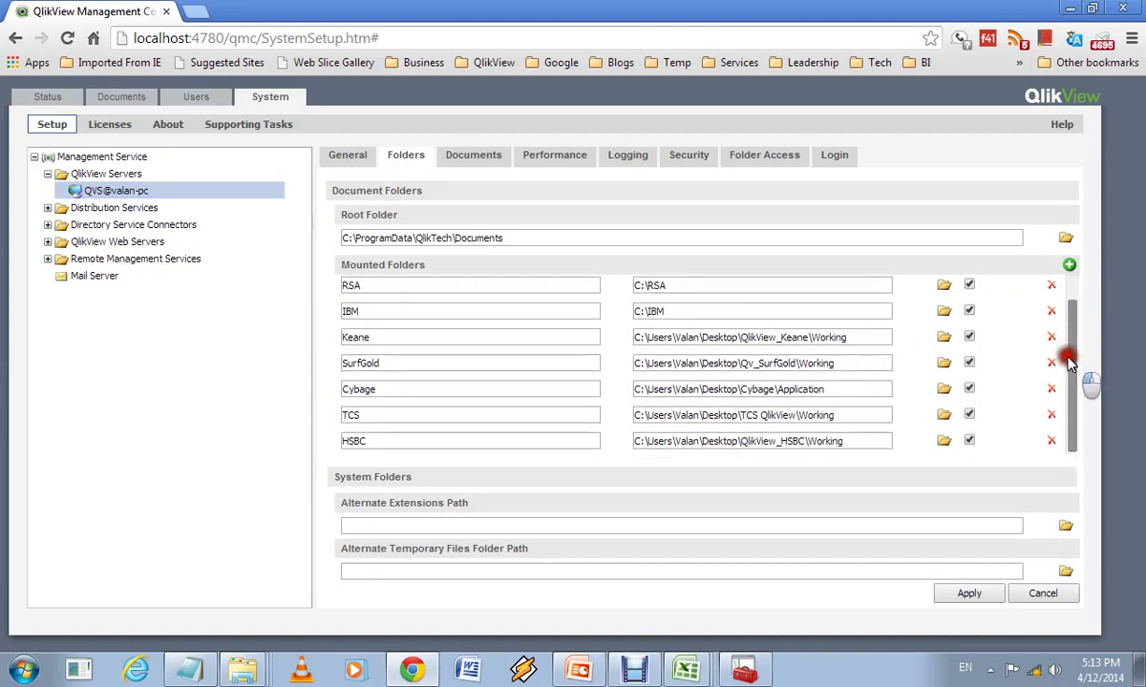
{"action": "scroll", "coordinate": [1068, 277], "scroll_direction": "up", "scroll_amount": 1}
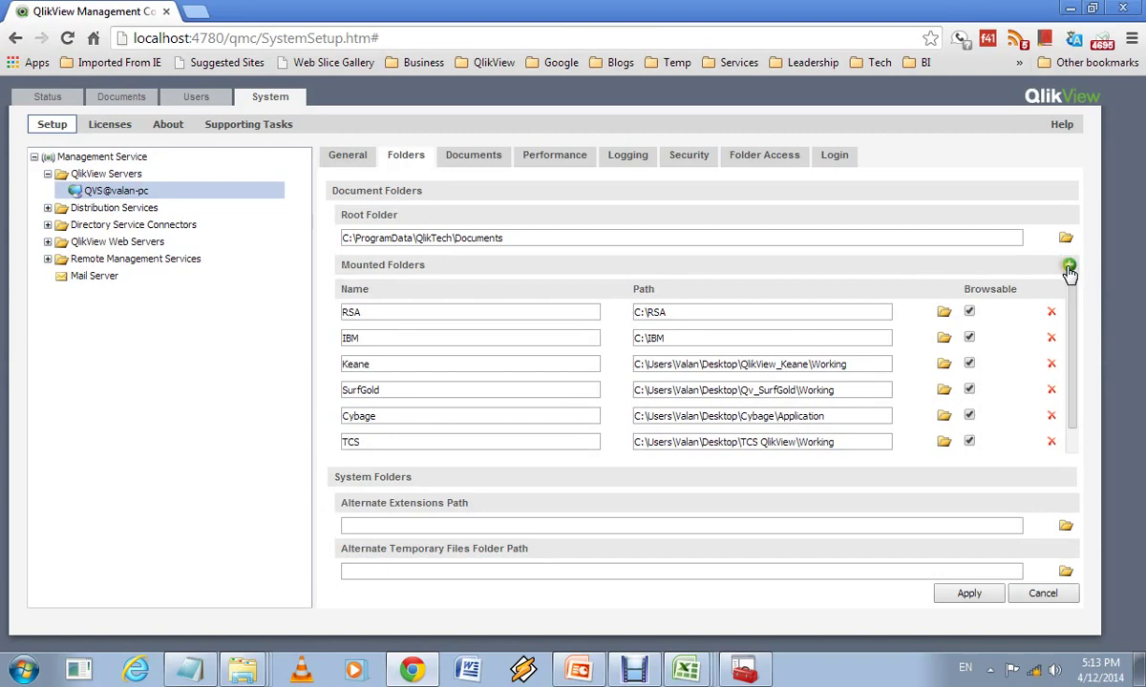
{"action": "left_click", "coordinate": [1069, 267]}
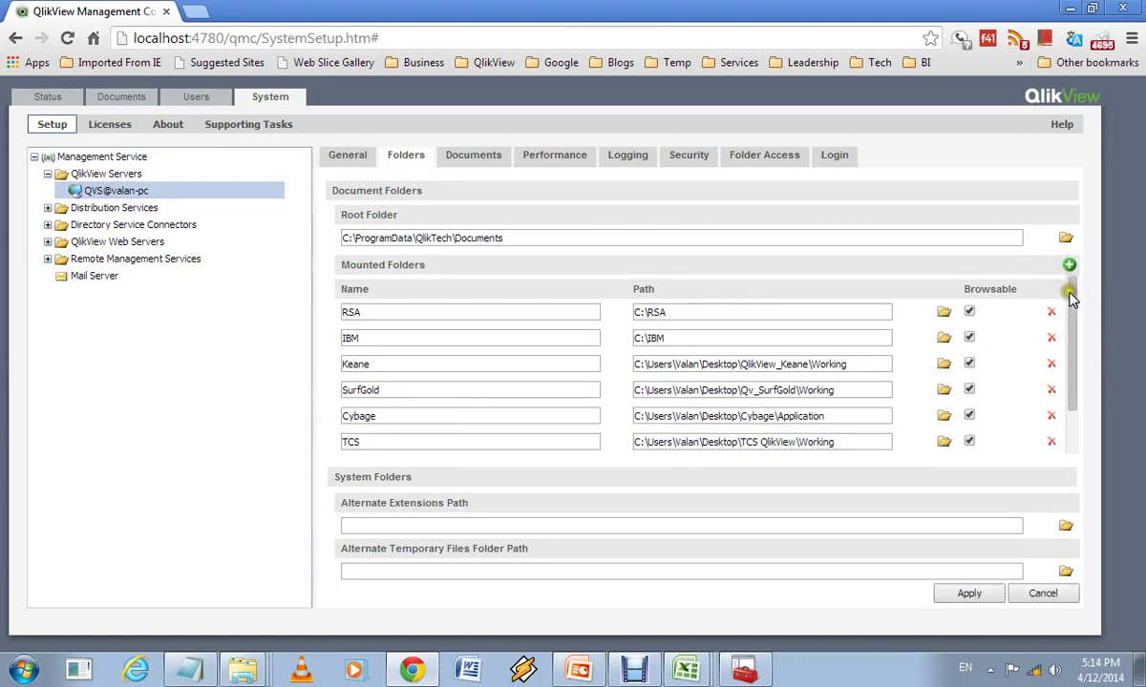
{"action": "left_click_drag", "start_coordinate": [1069, 332], "coordinate": [1074, 413]}
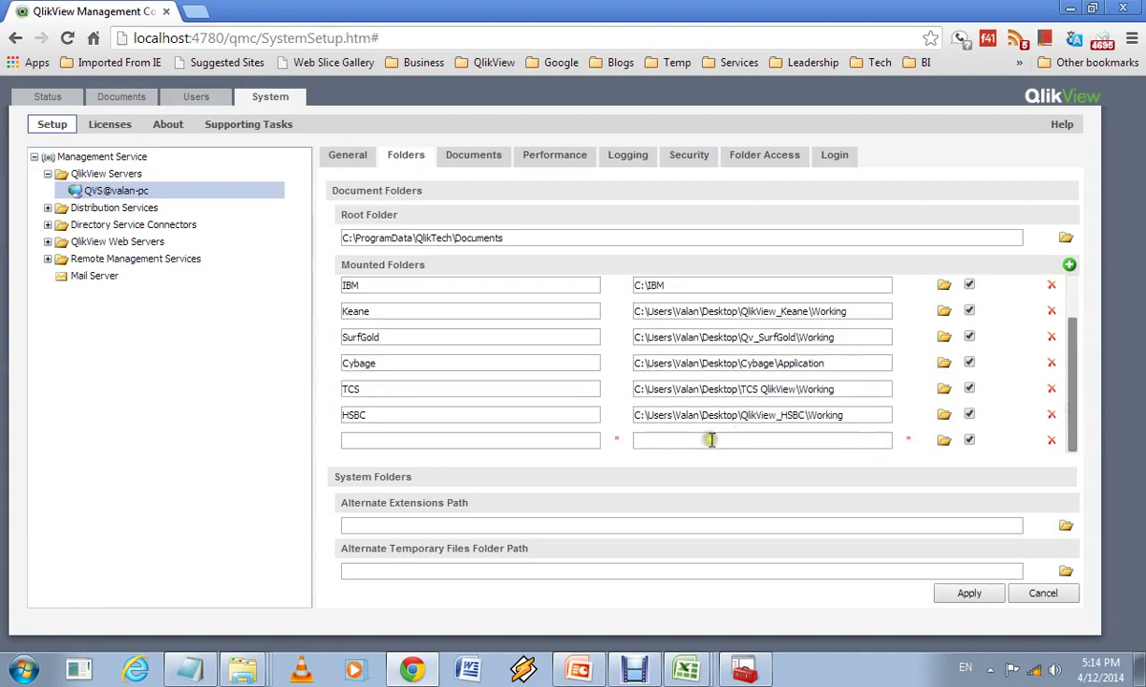
{"action": "left_click", "coordinate": [593, 441]}
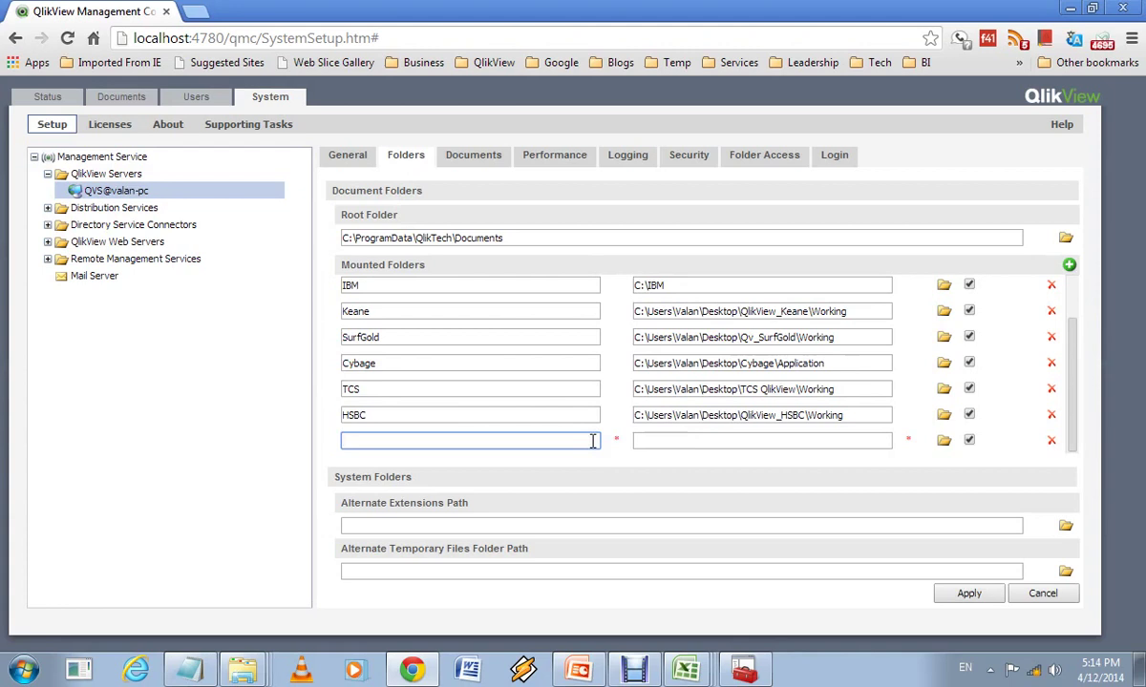
{"action": "type", "text": "Jindal"}
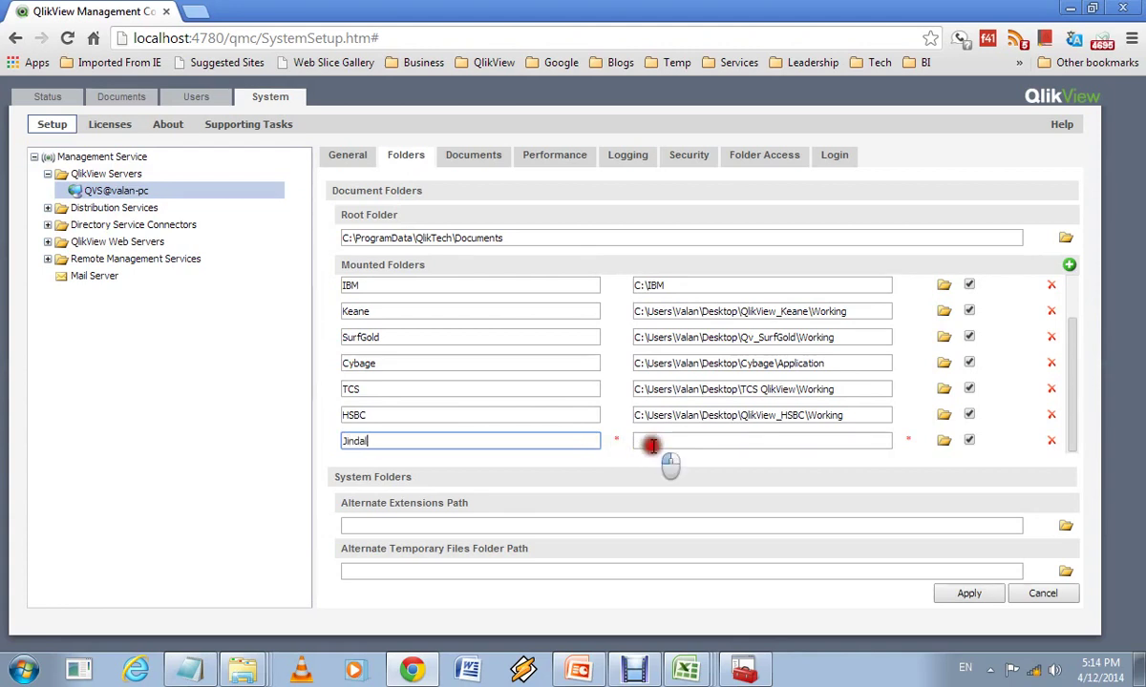
Switch to Windows Explorer and copy the path of the Application folder inside Qv_Jindal for the mounted folder's path.
{"action": "left_click", "coordinate": [652, 443]}
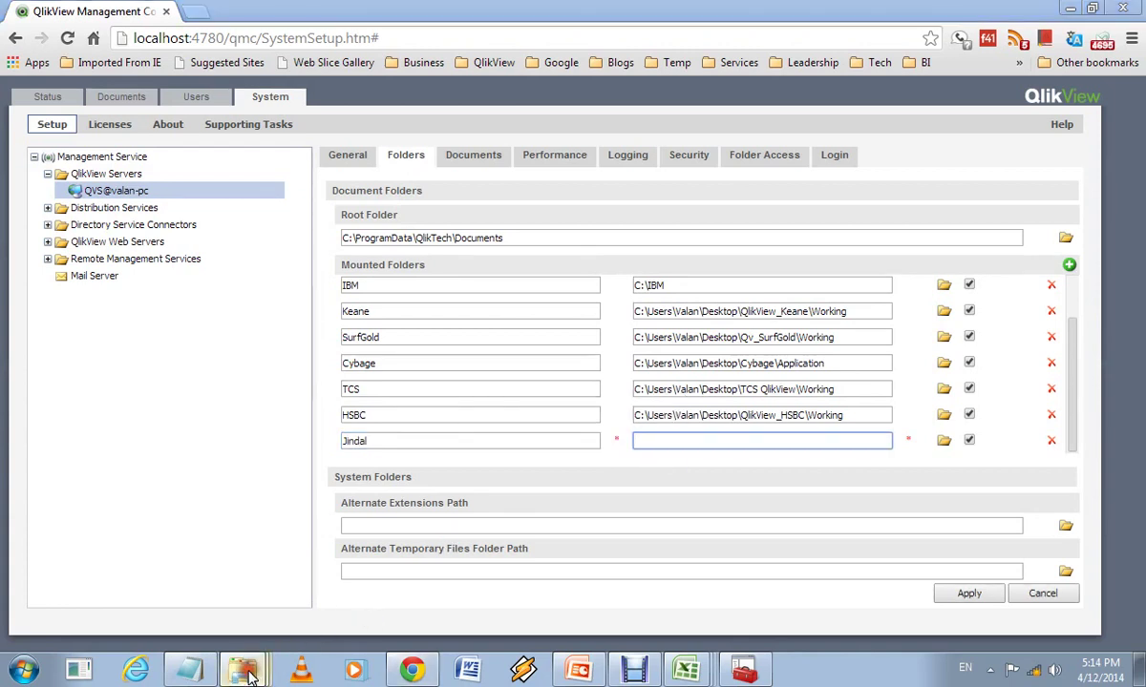
{"action": "left_click", "coordinate": [267, 521]}
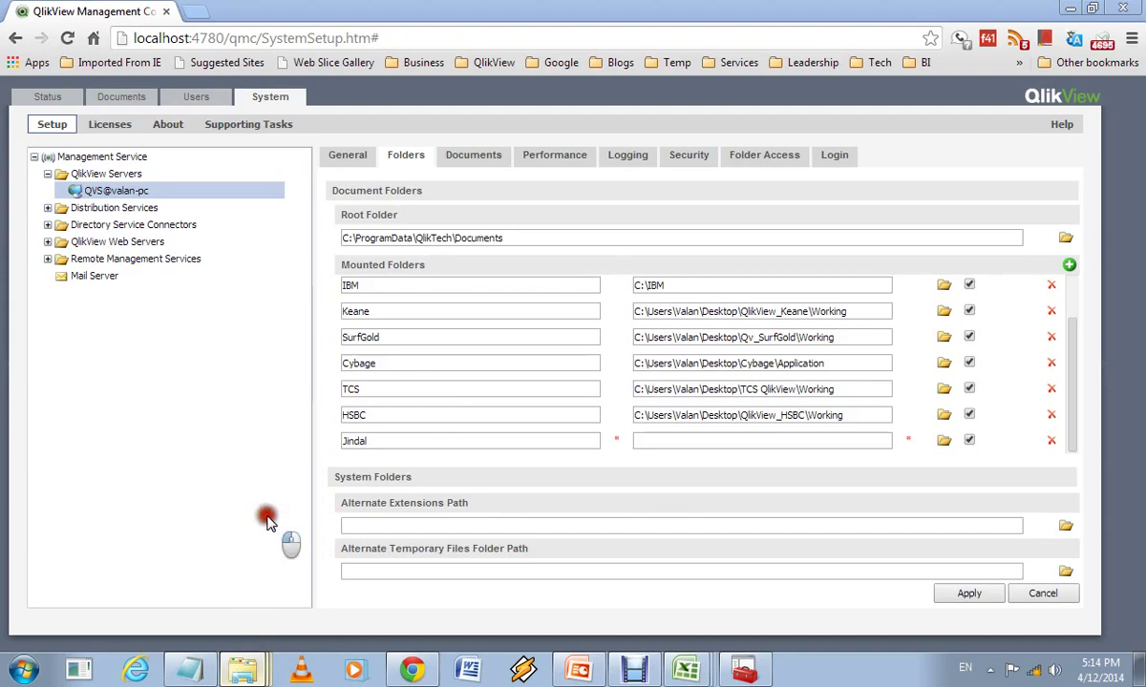
{"action": "key", "text": "alt+Tab"}
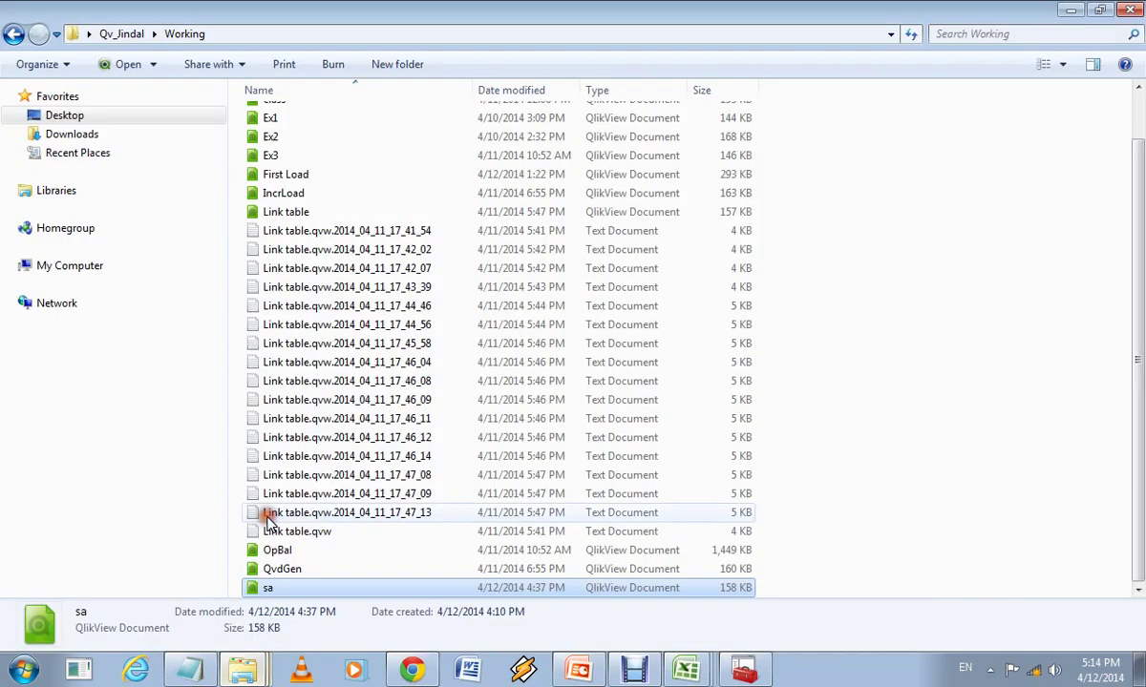
{"action": "left_click", "coordinate": [115, 35]}
{"action": "left_click", "coordinate": [309, 120]}
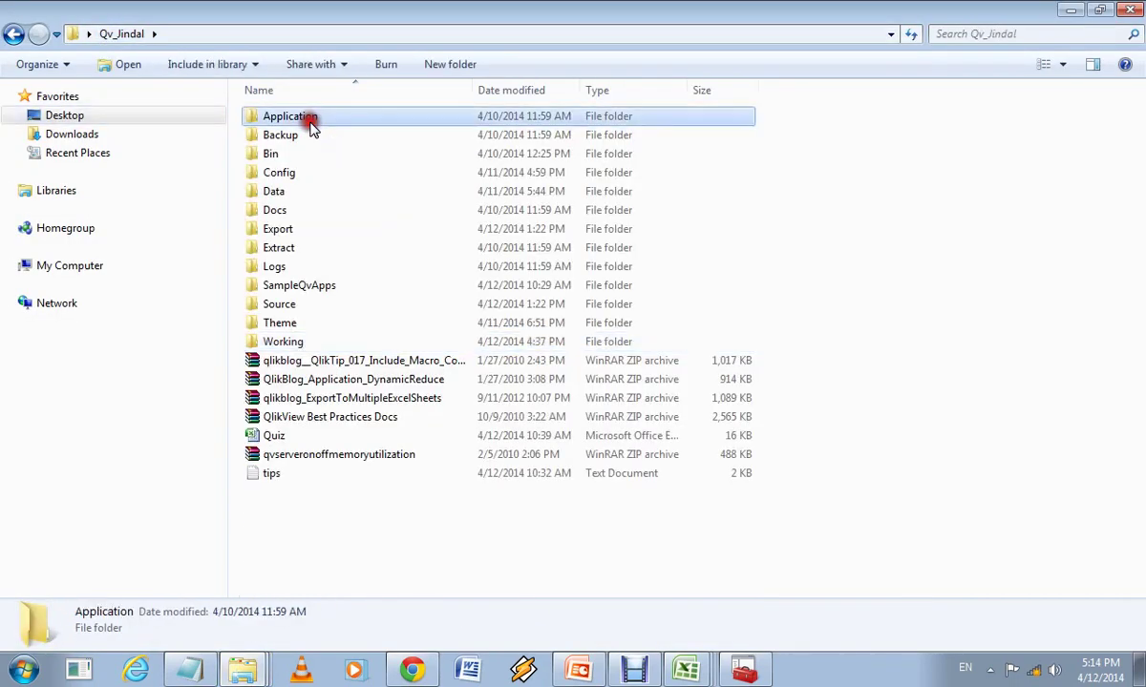
{"action": "double_click", "coordinate": [309, 120]}
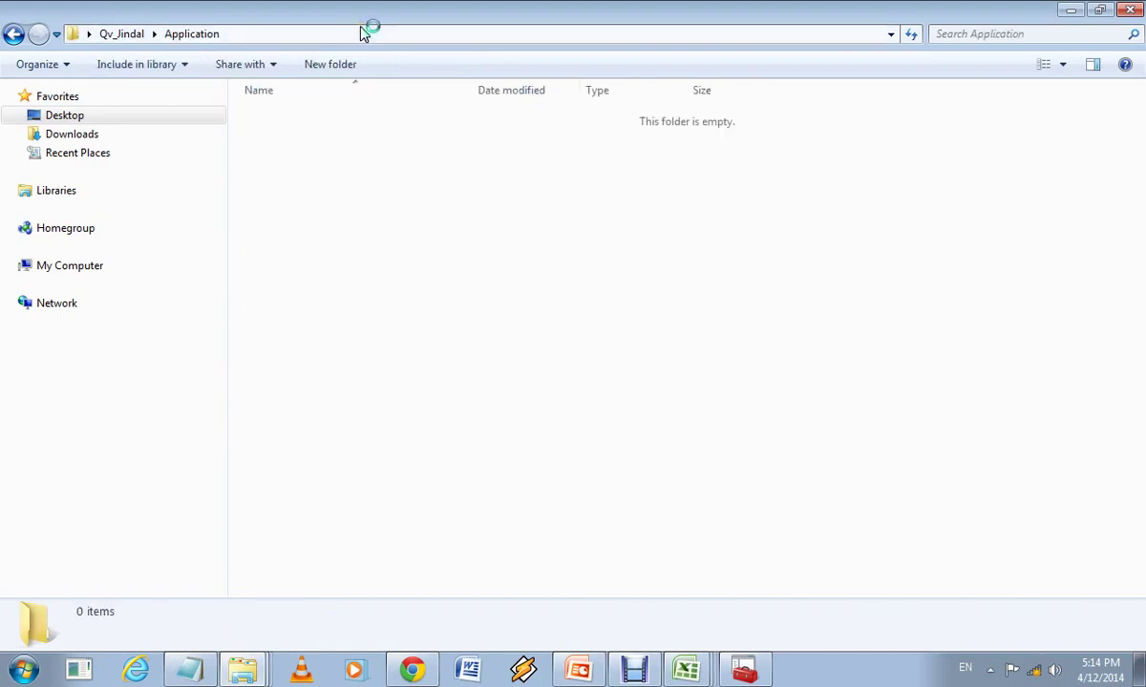
{"action": "left_click", "coordinate": [364, 35]}
{"action": "key", "text": "ctrl+c"}
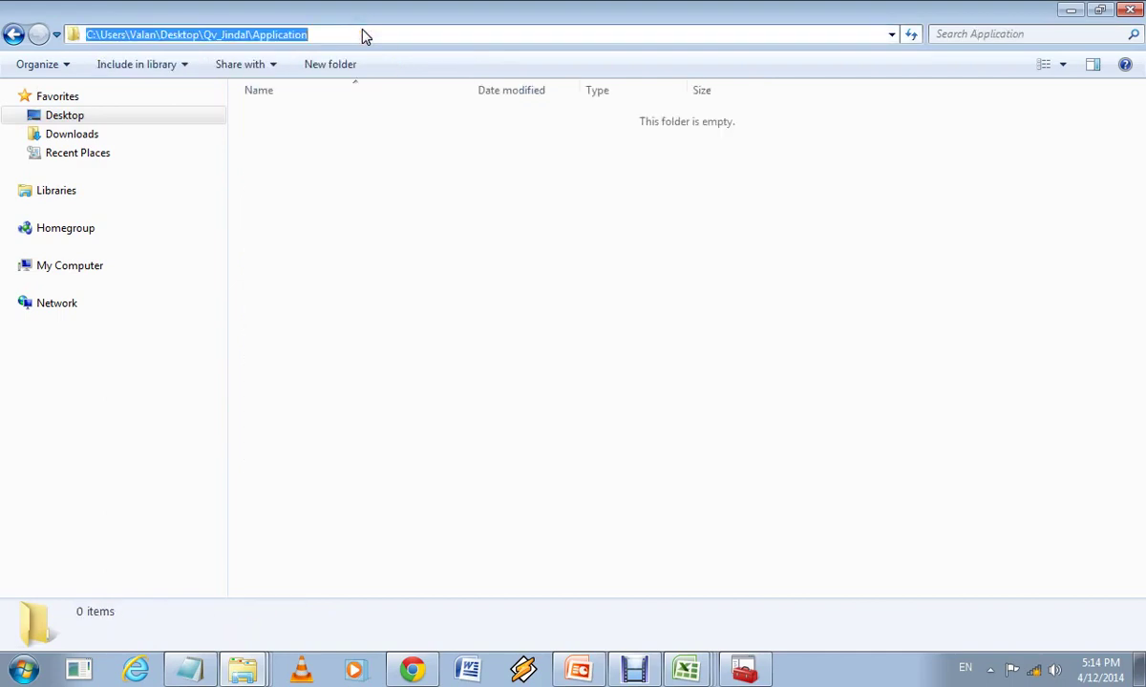
Return to the QlikView Management Console and set the Jindal mounted folder's path to the copied Qv_Jindal\Application folder path.
{"action": "key", "text": "alt+Tab"}
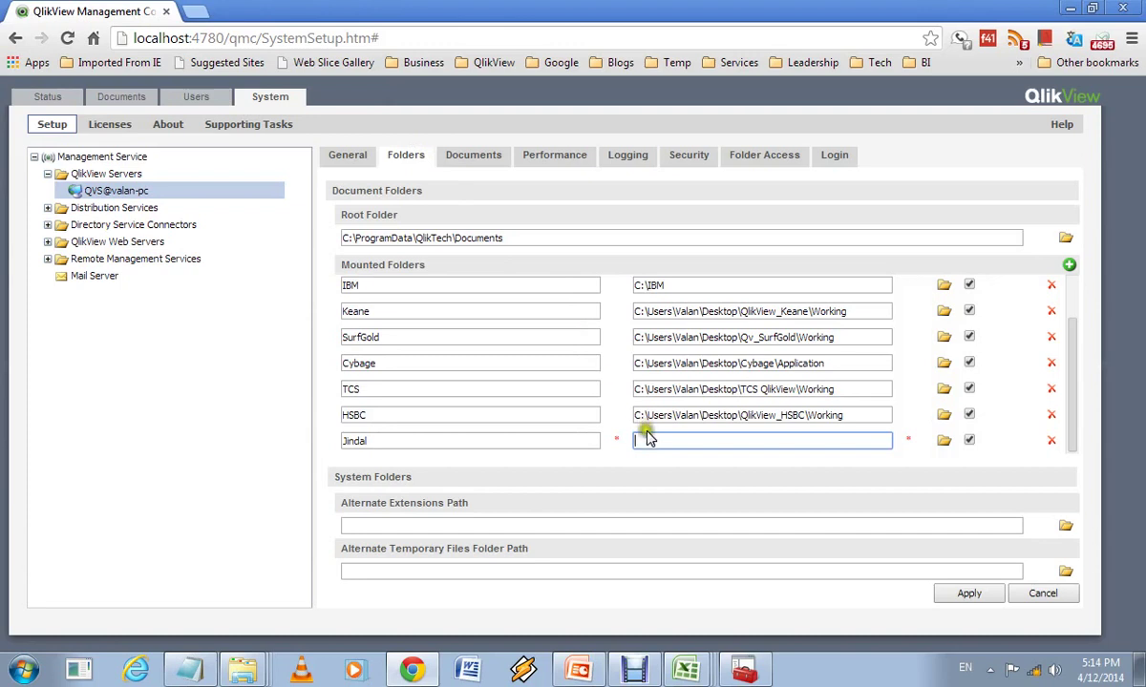
{"action": "left_click", "coordinate": [649, 437]}
{"action": "key", "text": "ctrl+v"}
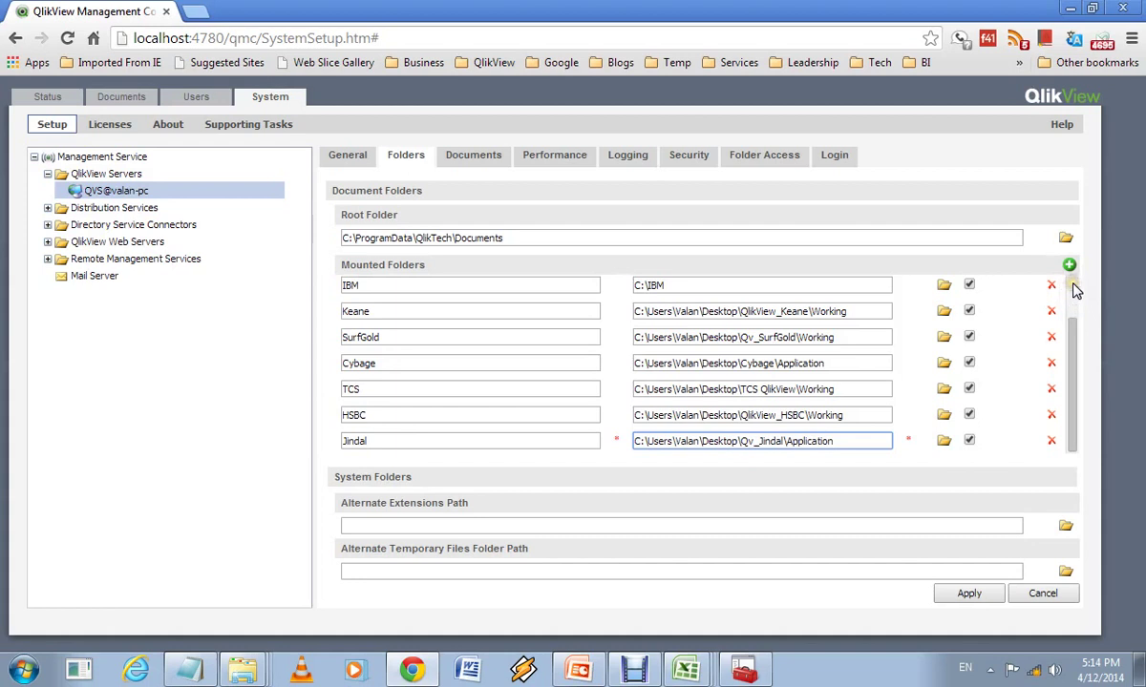
{"action": "scroll", "coordinate": [1075, 290], "scroll_direction": "up", "scroll_amount": 2}
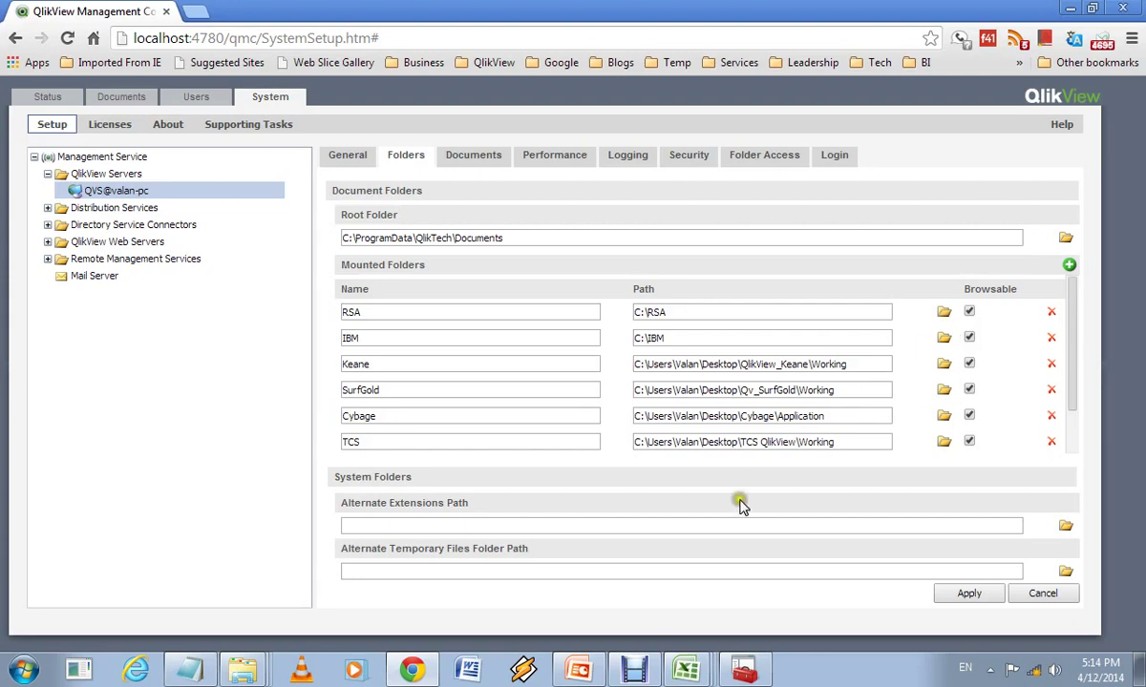
Launch QlikView 11 and view the documents in the Keane folder on the localhost server, without opening any.
{"action": "left_click", "coordinate": [22, 671]}
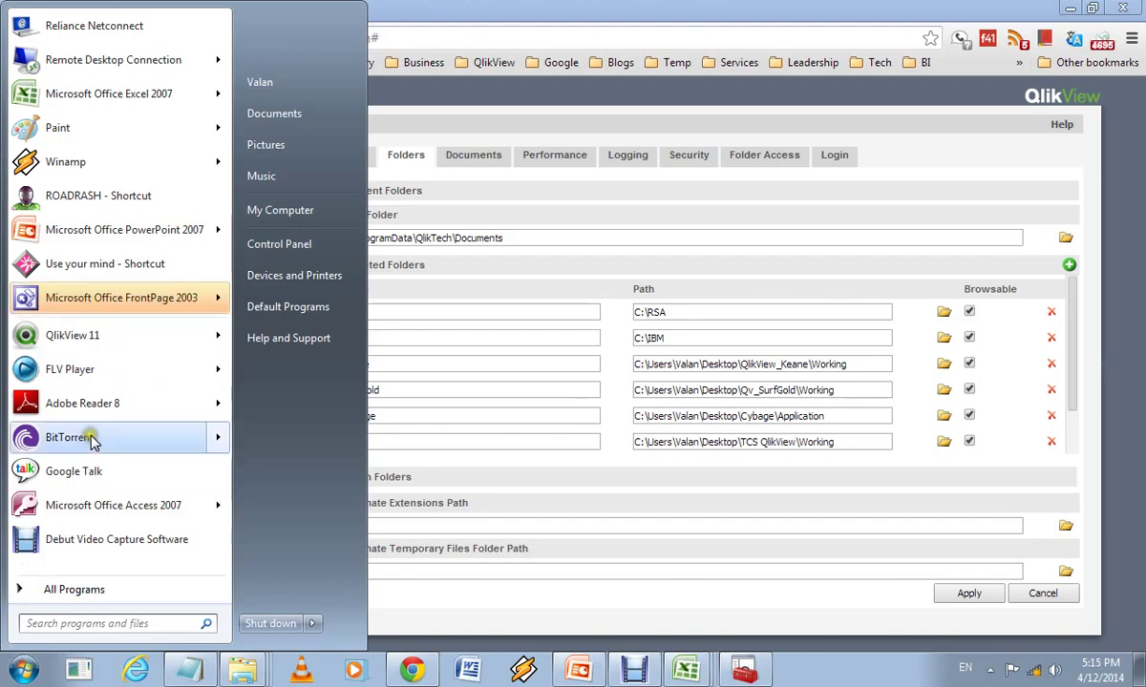
{"action": "left_click", "coordinate": [123, 333]}
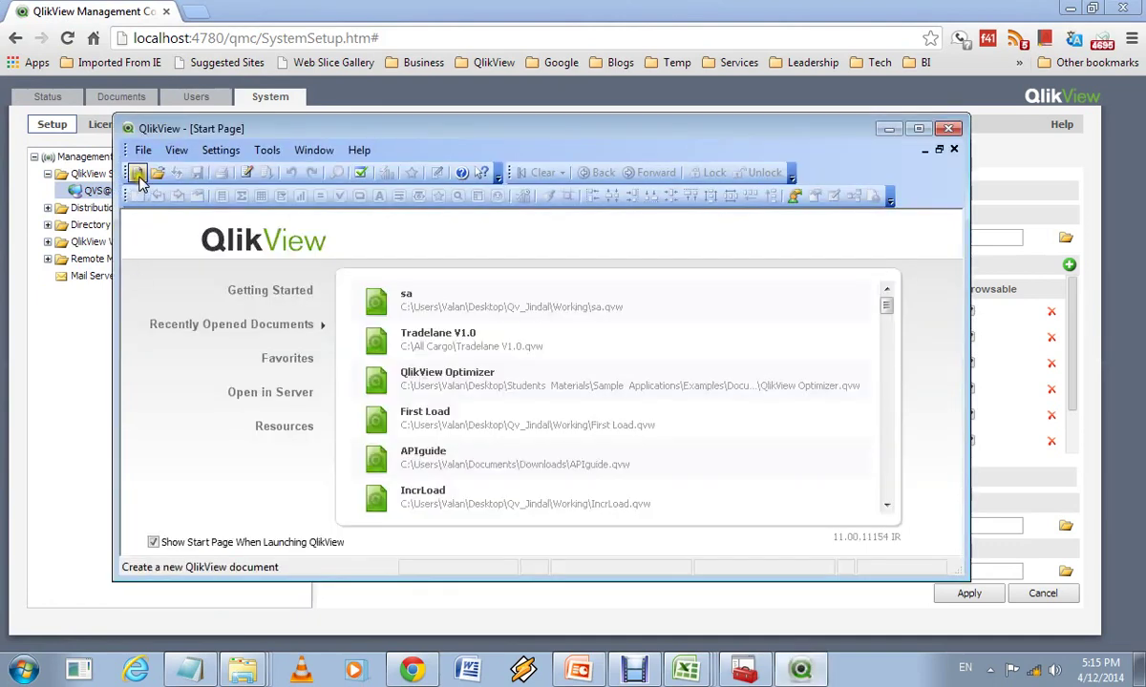
{"action": "left_click", "coordinate": [143, 156]}
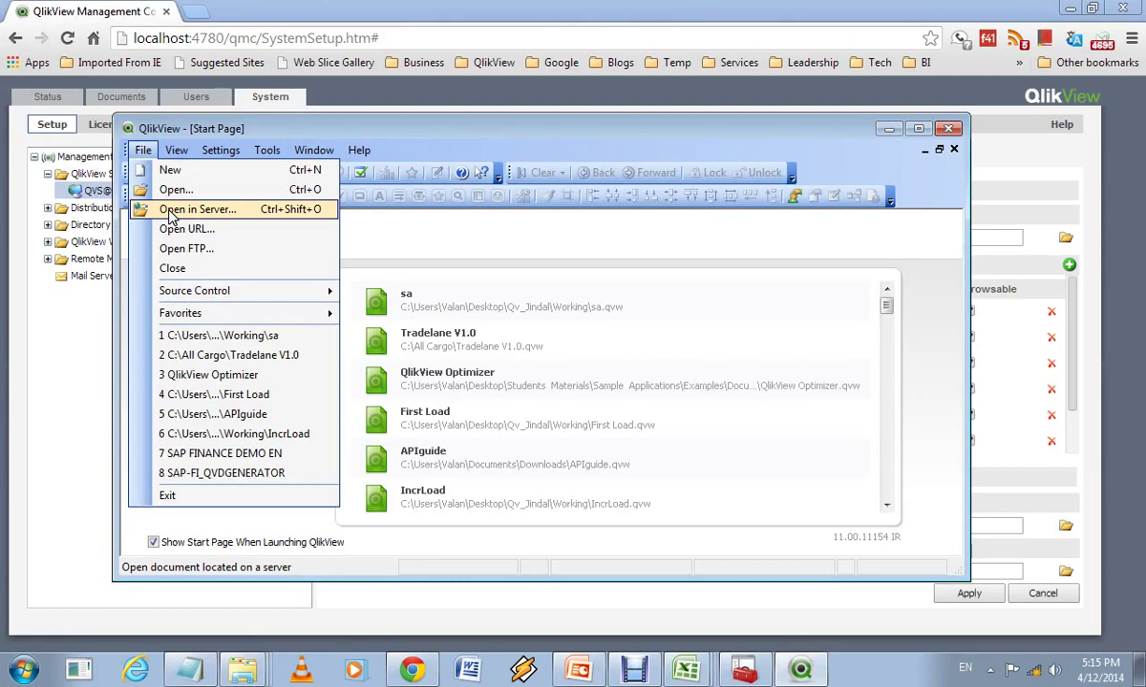
{"action": "left_click", "coordinate": [171, 212]}
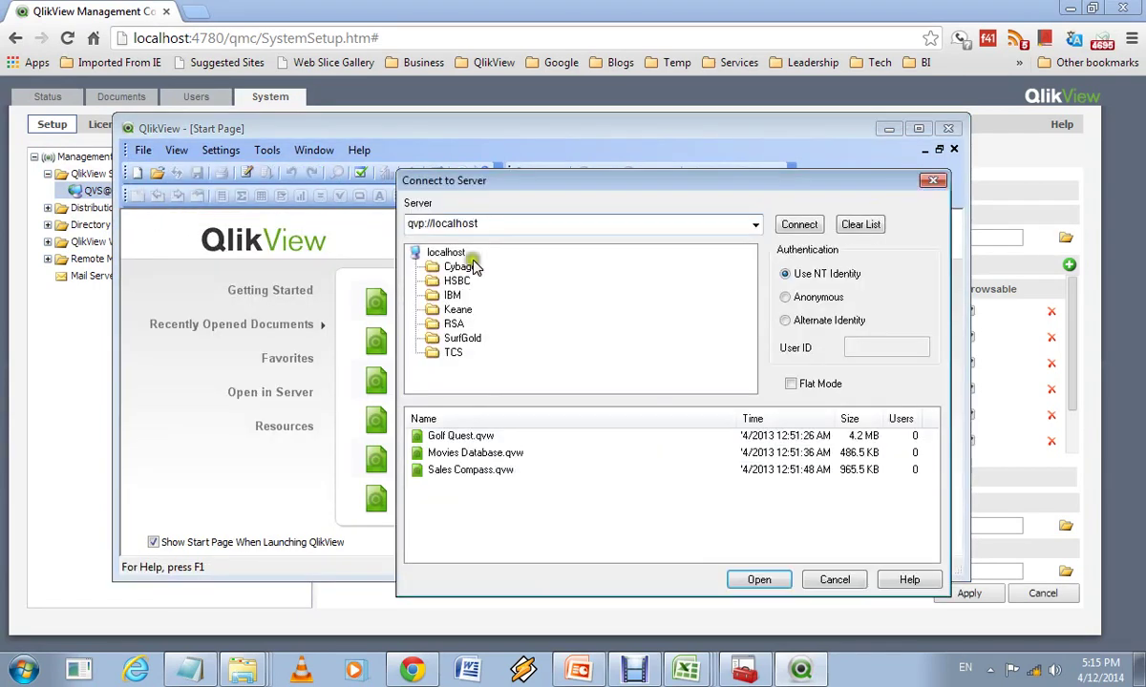
{"action": "left_click", "coordinate": [474, 315]}
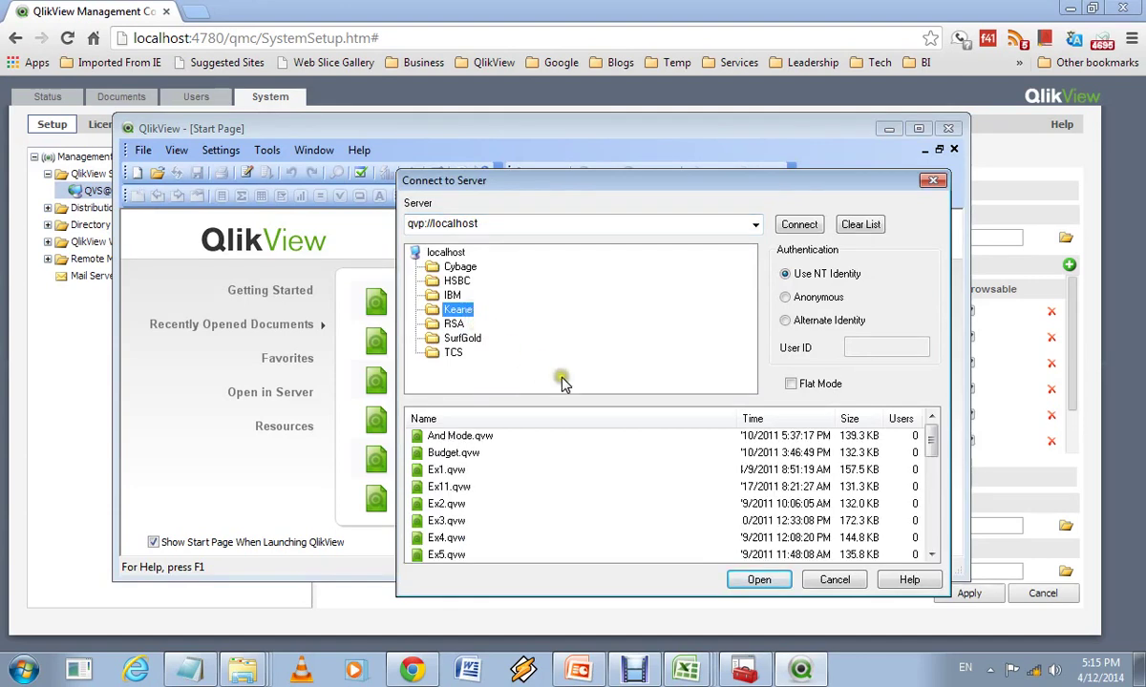
{"action": "left_click", "coordinate": [821, 579]}
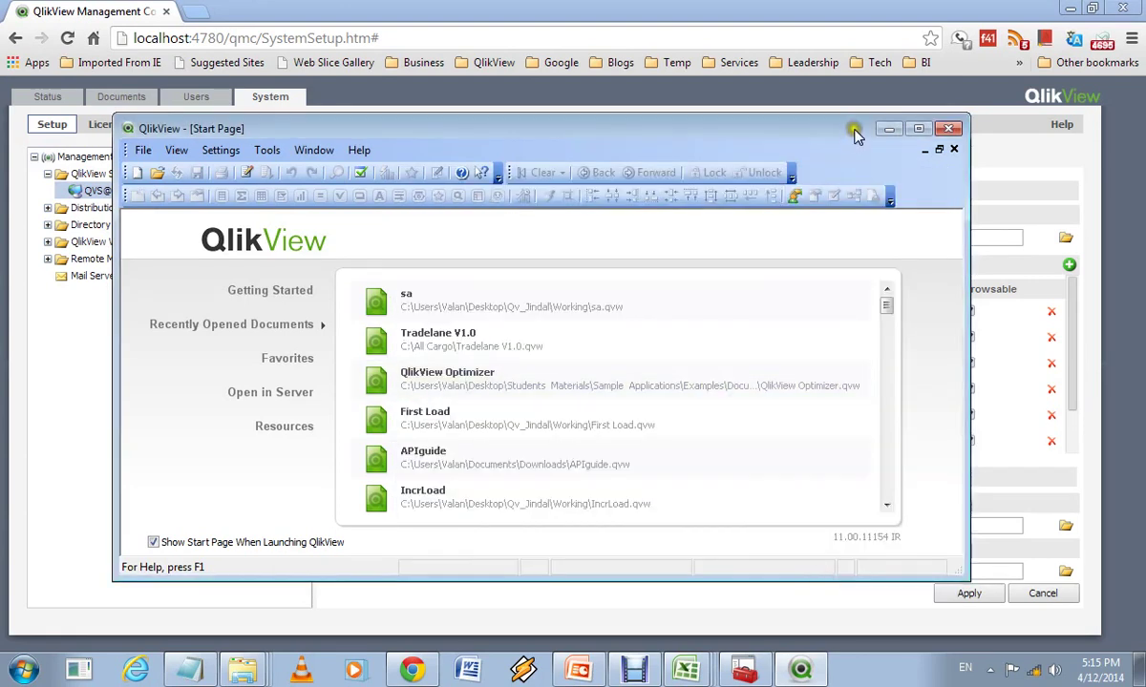
Switch back to the QlikView Management Console and try to apply the QVS server's folder settings including the Jindal mounted folder.
{"action": "left_click", "coordinate": [990, 112]}
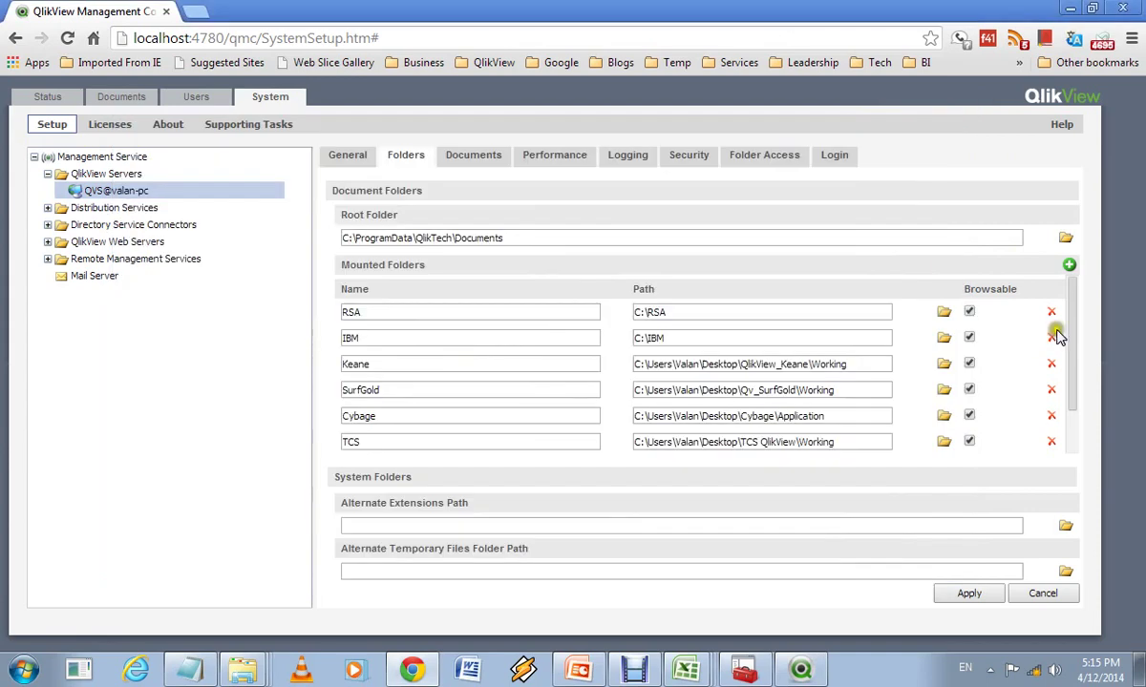
{"action": "left_click_drag", "start_coordinate": [1069, 336], "coordinate": [1068, 395]}
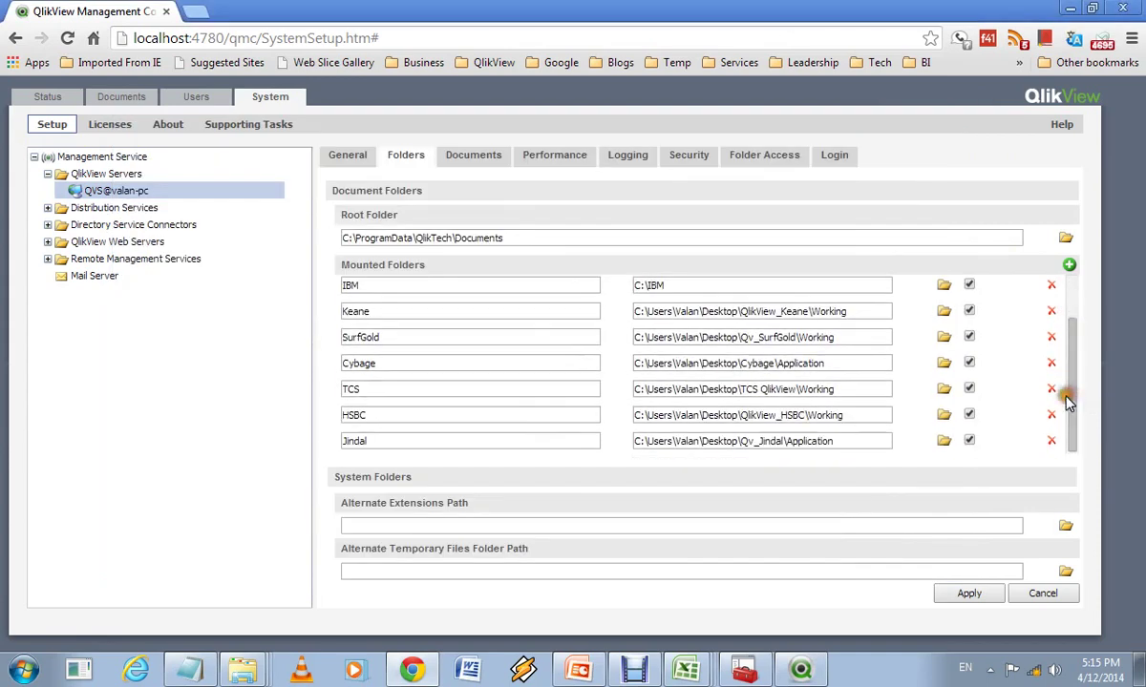
{"action": "left_click", "coordinate": [964, 593]}
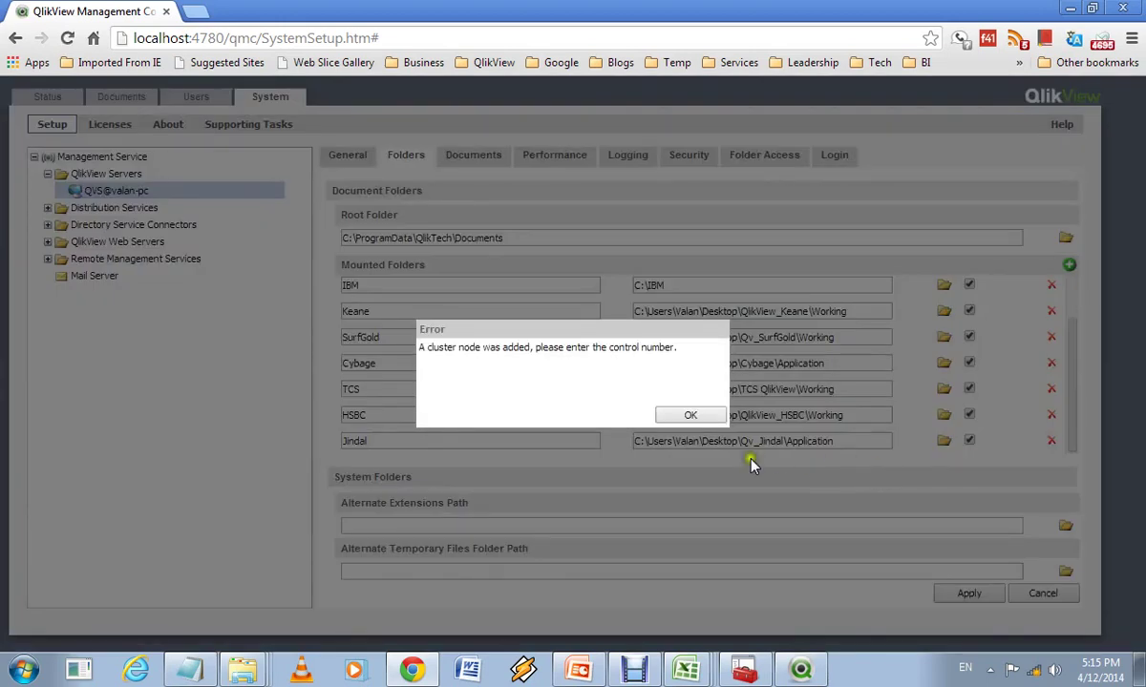
{"action": "left_click", "coordinate": [684, 419]}
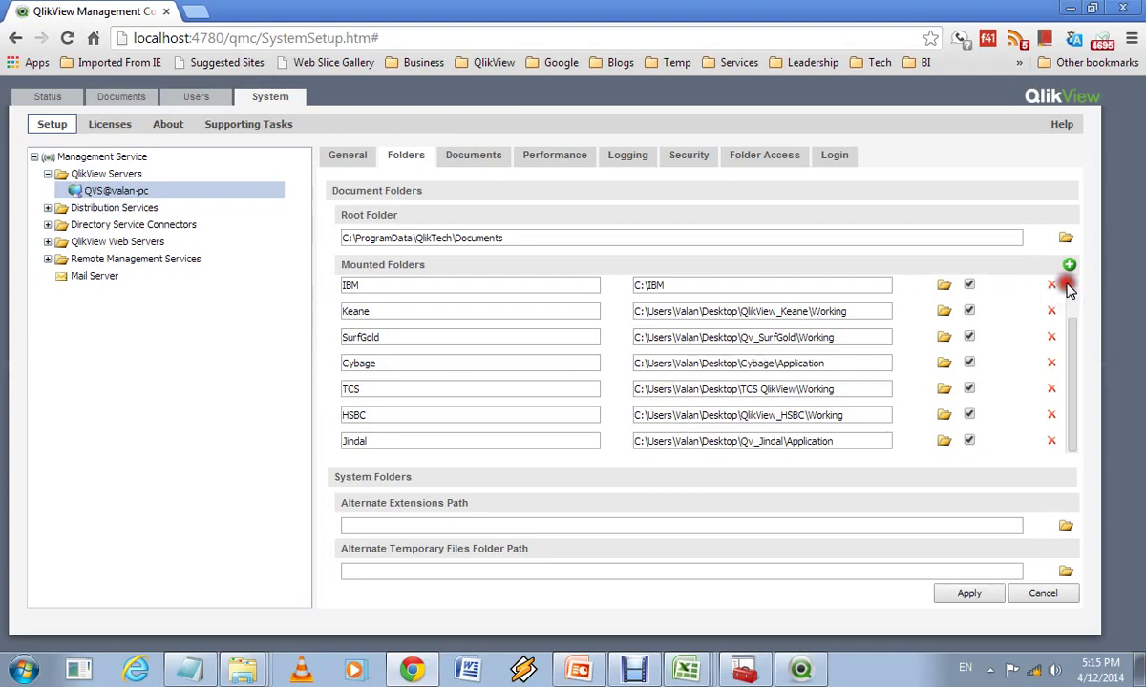
{"action": "scroll", "coordinate": [1067, 291], "scroll_direction": "up", "scroll_amount": 2}
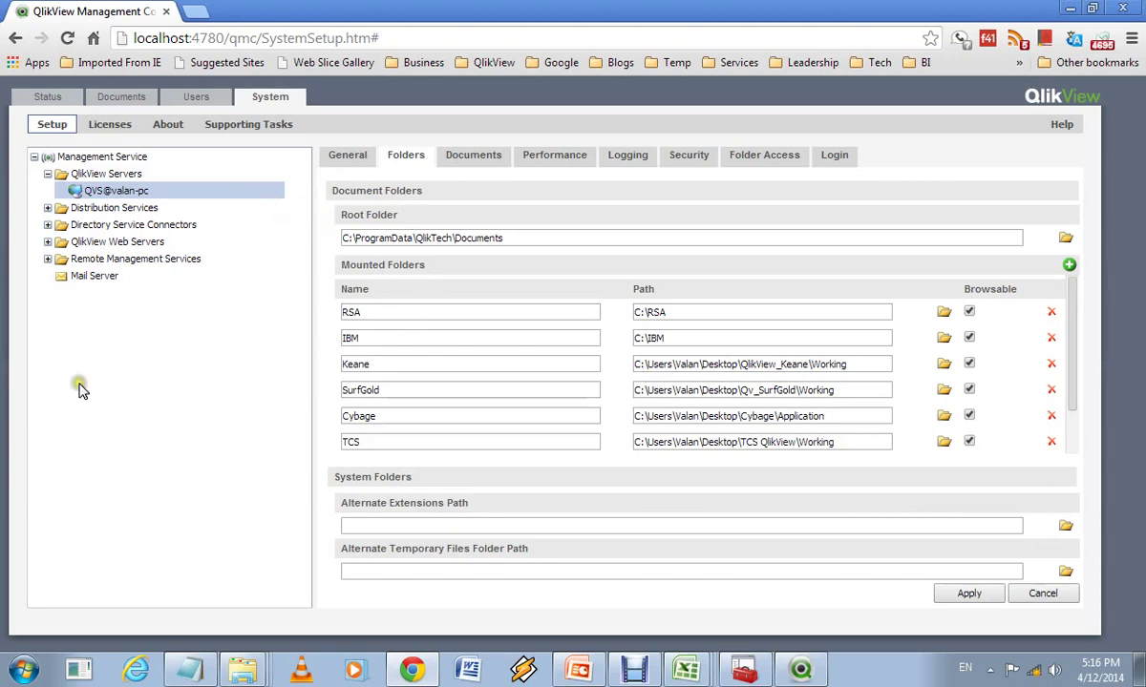
Launch QlikView AccessPoint from the installed QlikView programs and dismiss the AutoPlay window for the connected device.
{"action": "left_click", "coordinate": [23, 669]}
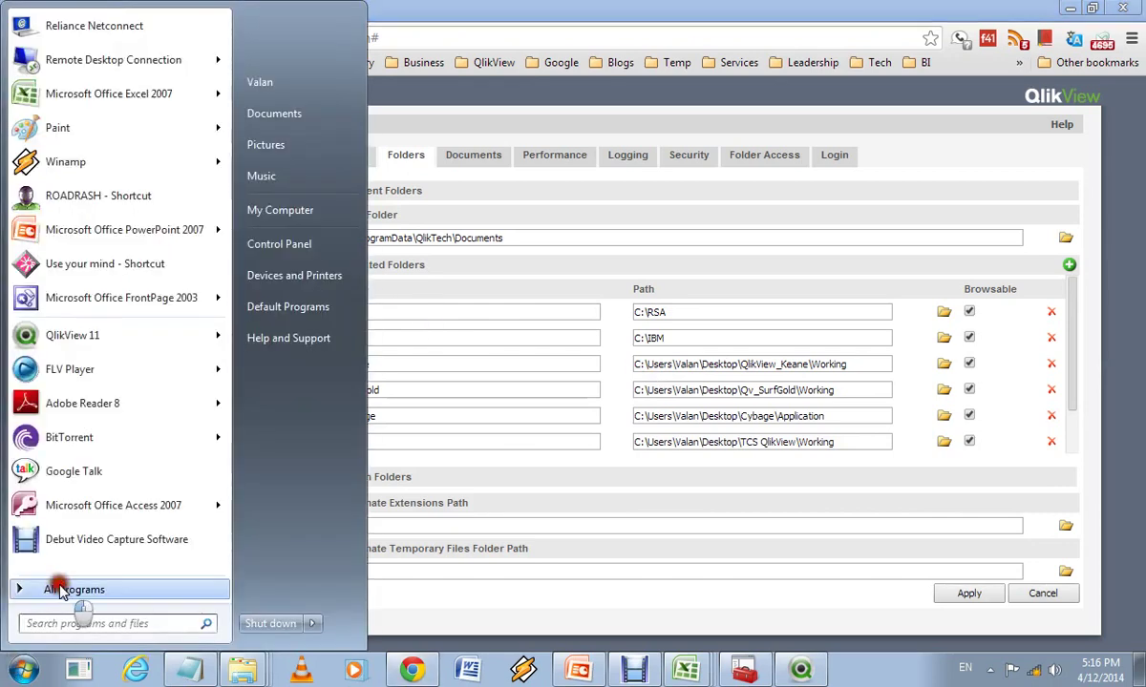
{"action": "left_click", "coordinate": [62, 587]}
{"action": "left_click_drag", "start_coordinate": [218, 197], "coordinate": [216, 417]}
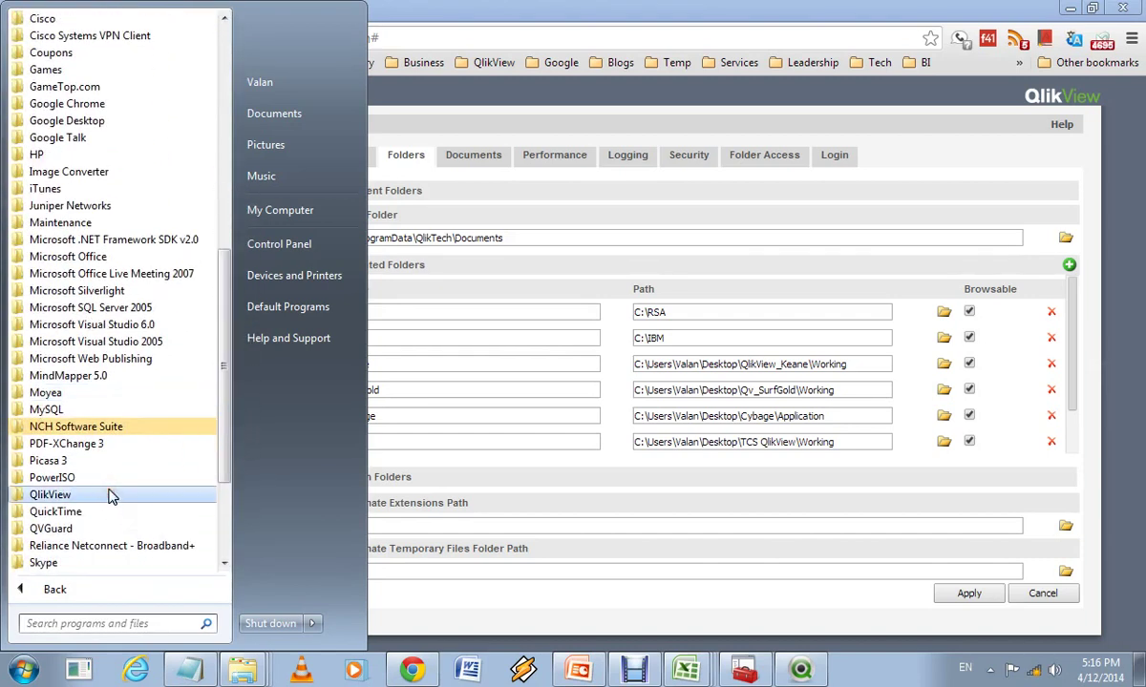
{"action": "left_click", "coordinate": [109, 495]}
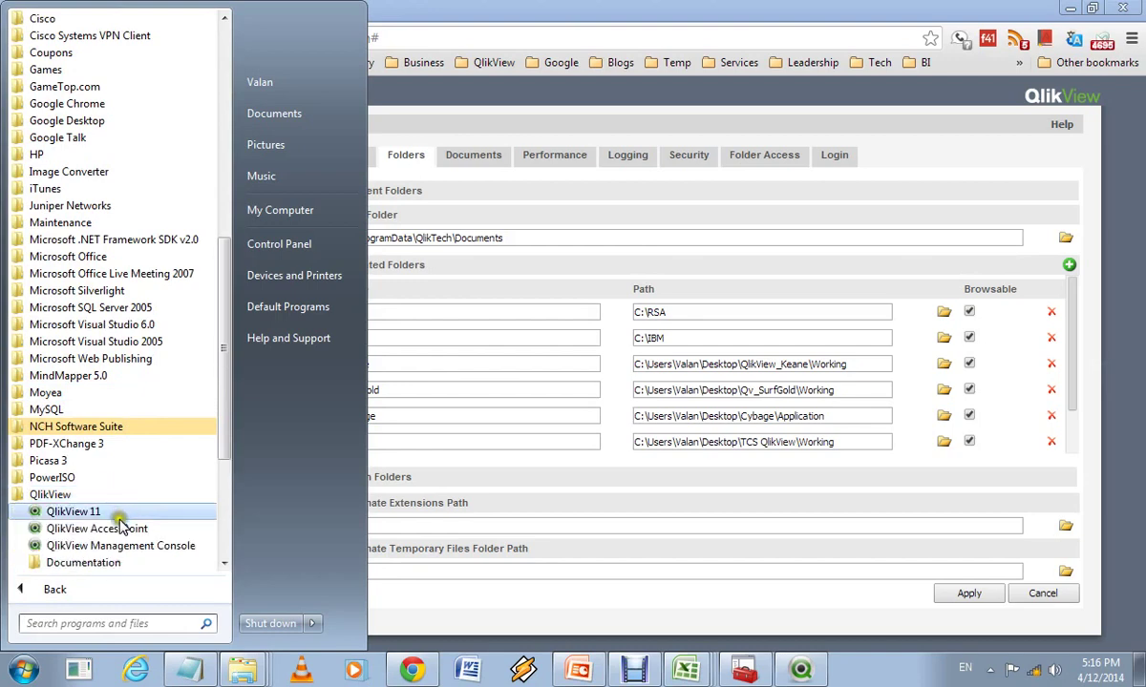
{"action": "left_click", "coordinate": [123, 532]}
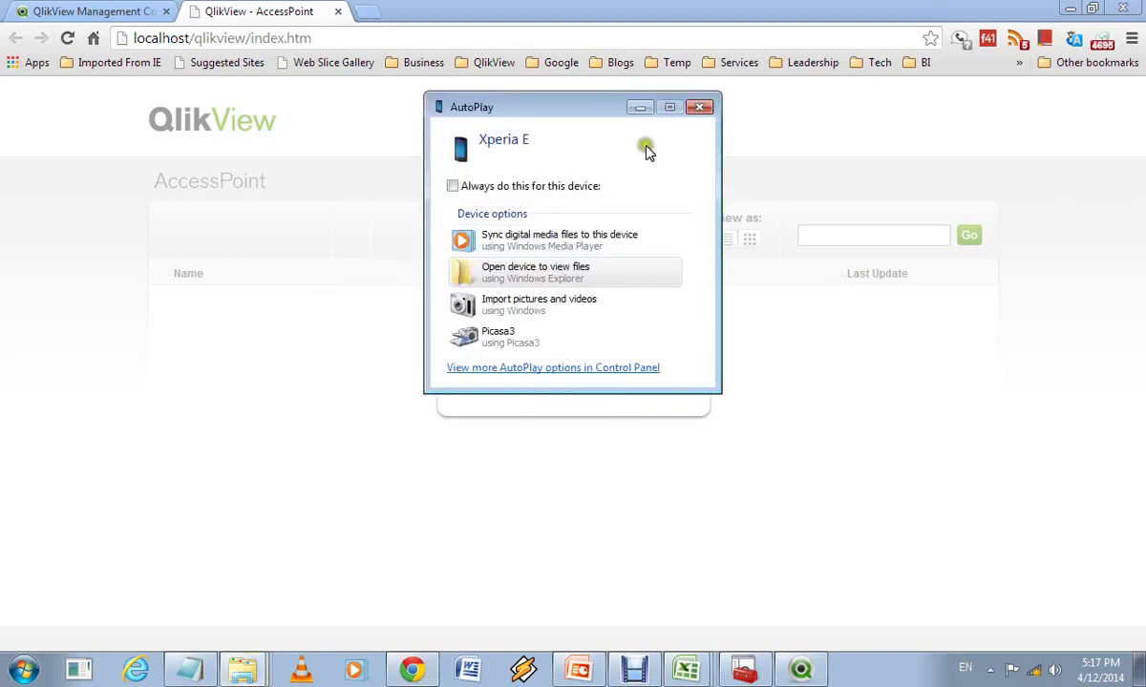
{"action": "left_click", "coordinate": [699, 108]}
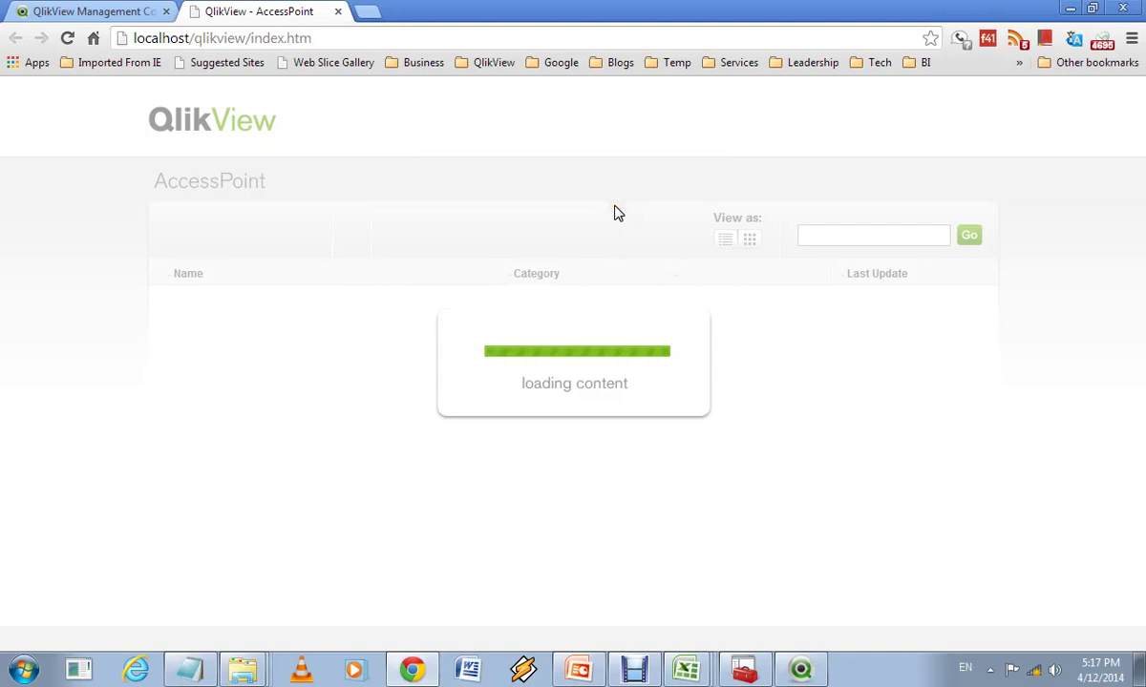